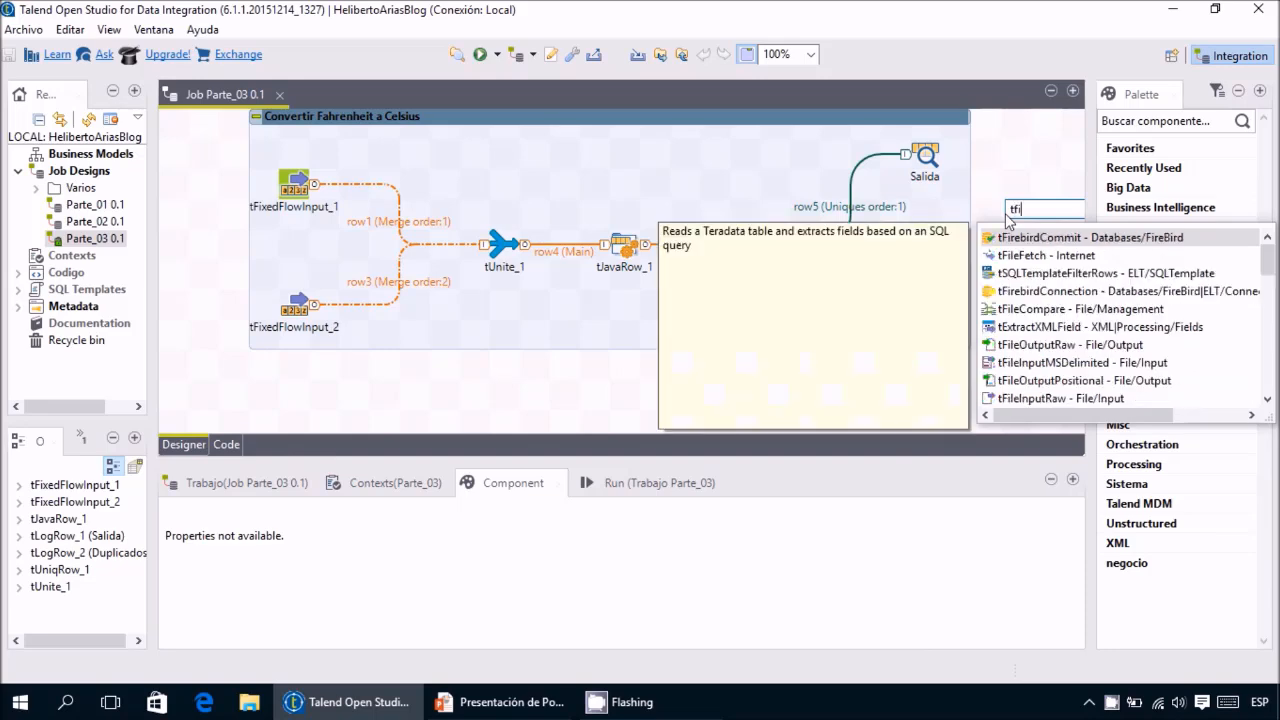
Add a tFilterRow component to the job and place it below tJavaRow_1.
type("ter")
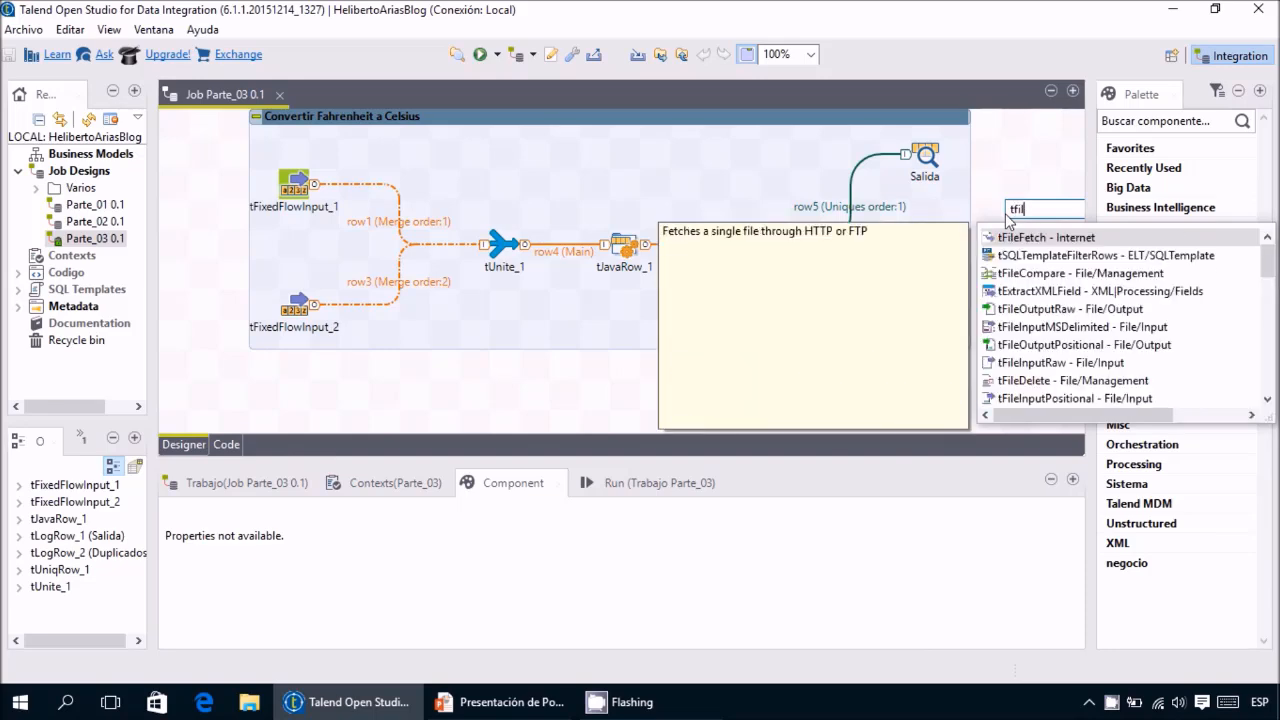
key("Down")
key("Return")
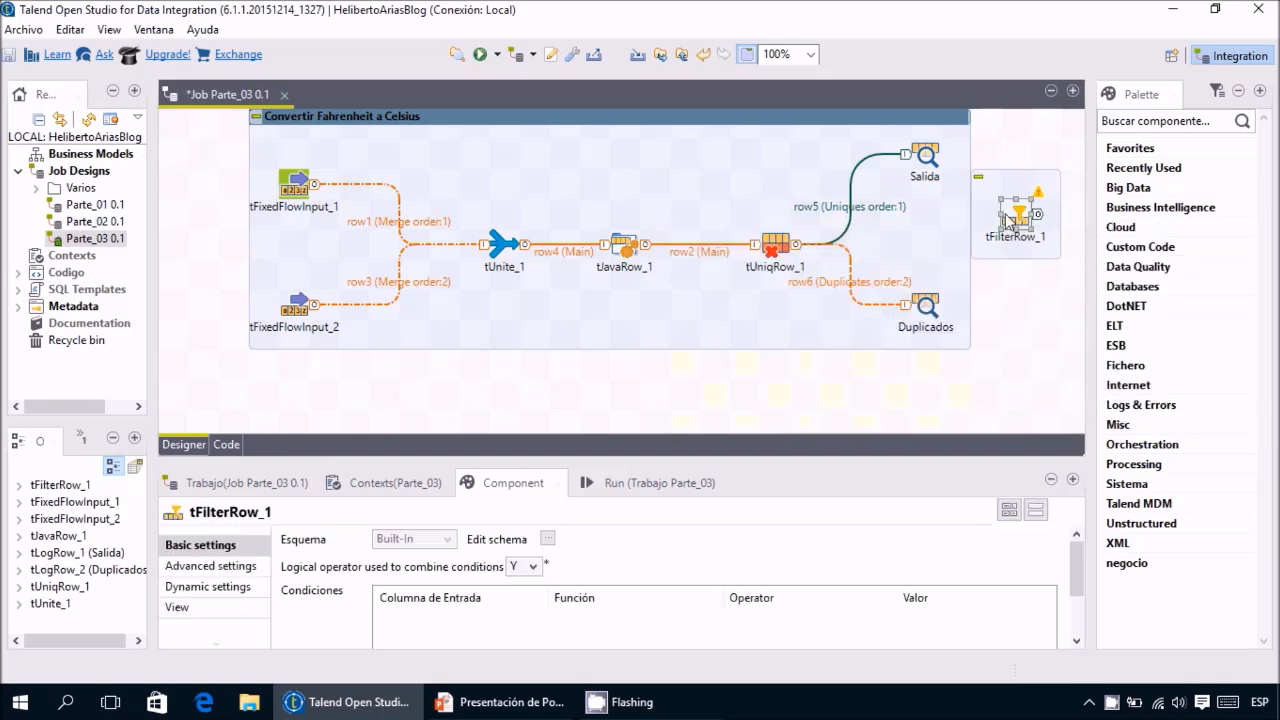
left_click_drag(1012, 228, 637, 350)
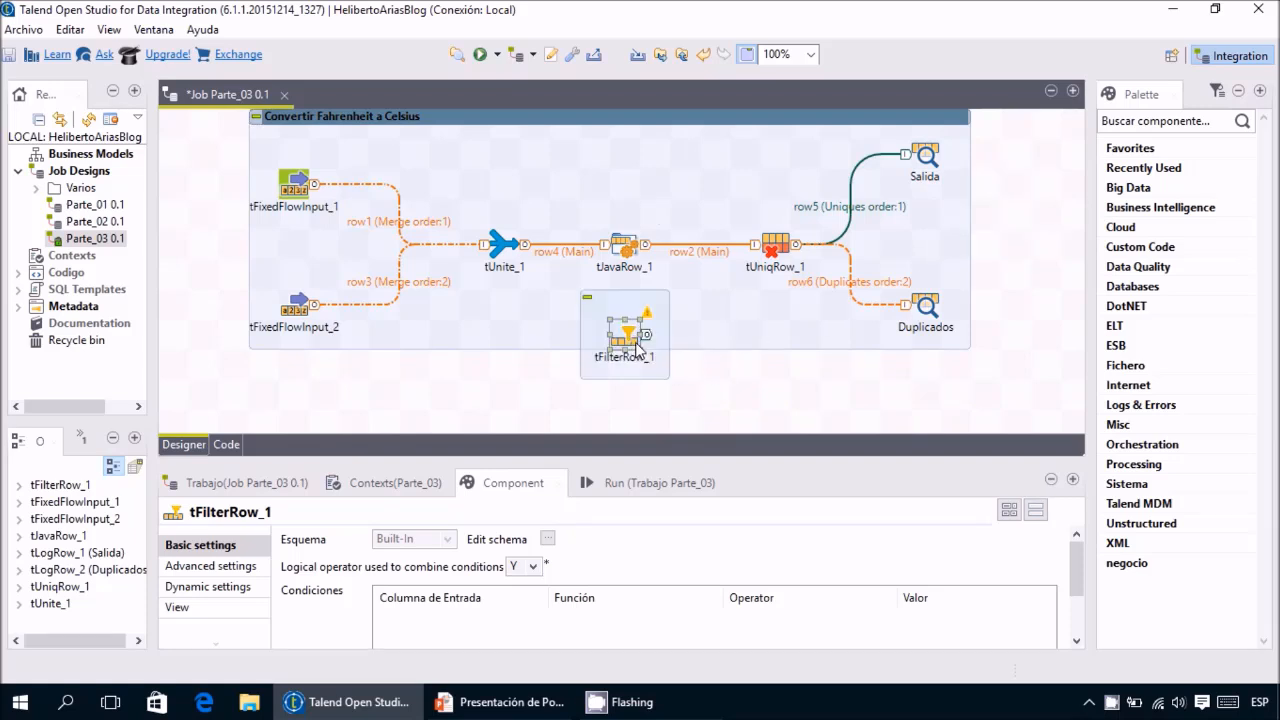
Add a tSortRow component below tUniqRow_1 and shift tFilterRow_1 slightly lower.
left_click(994, 239)
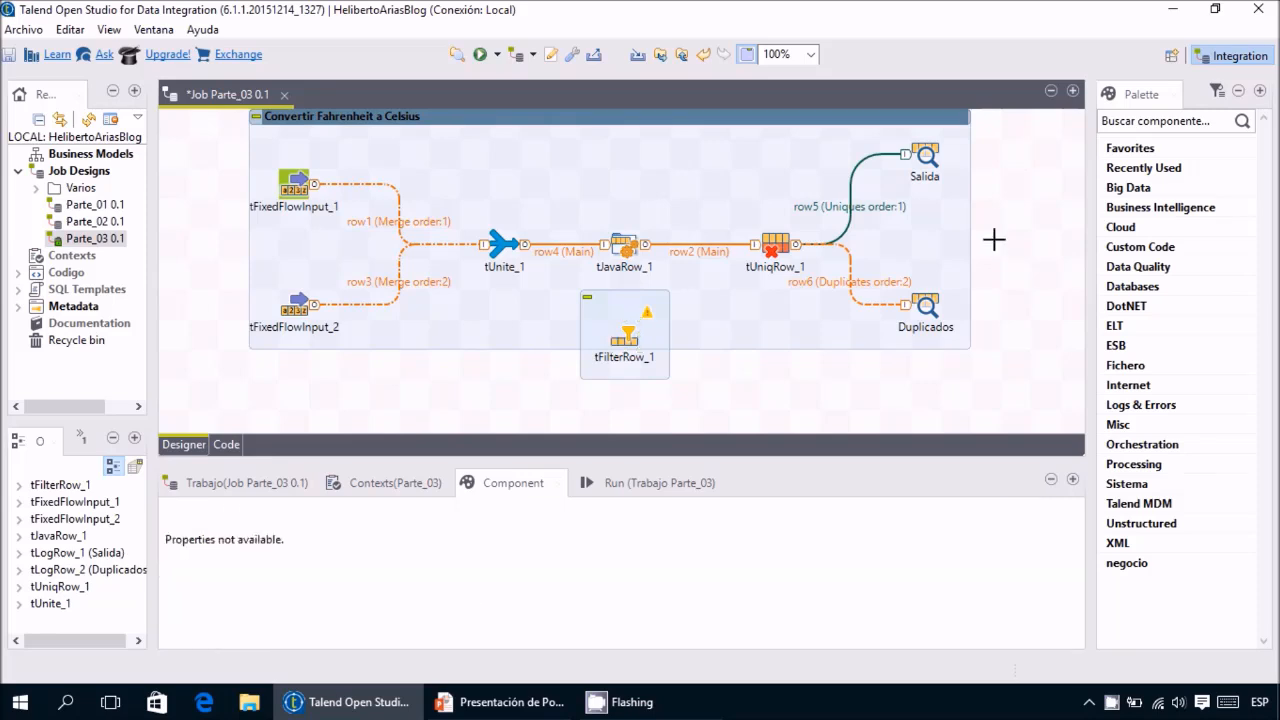
type("tuni")
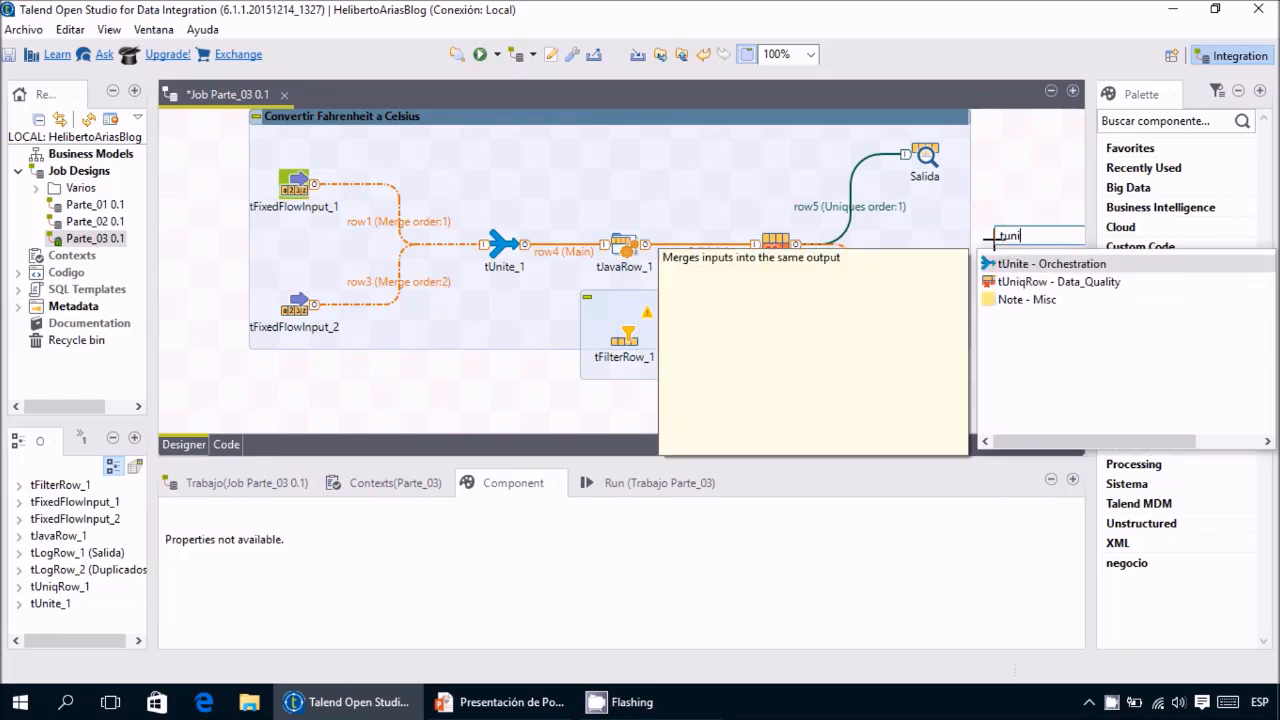
key("Down")
key("BackSpace")
key("BackSpace")
key("BackSpace")
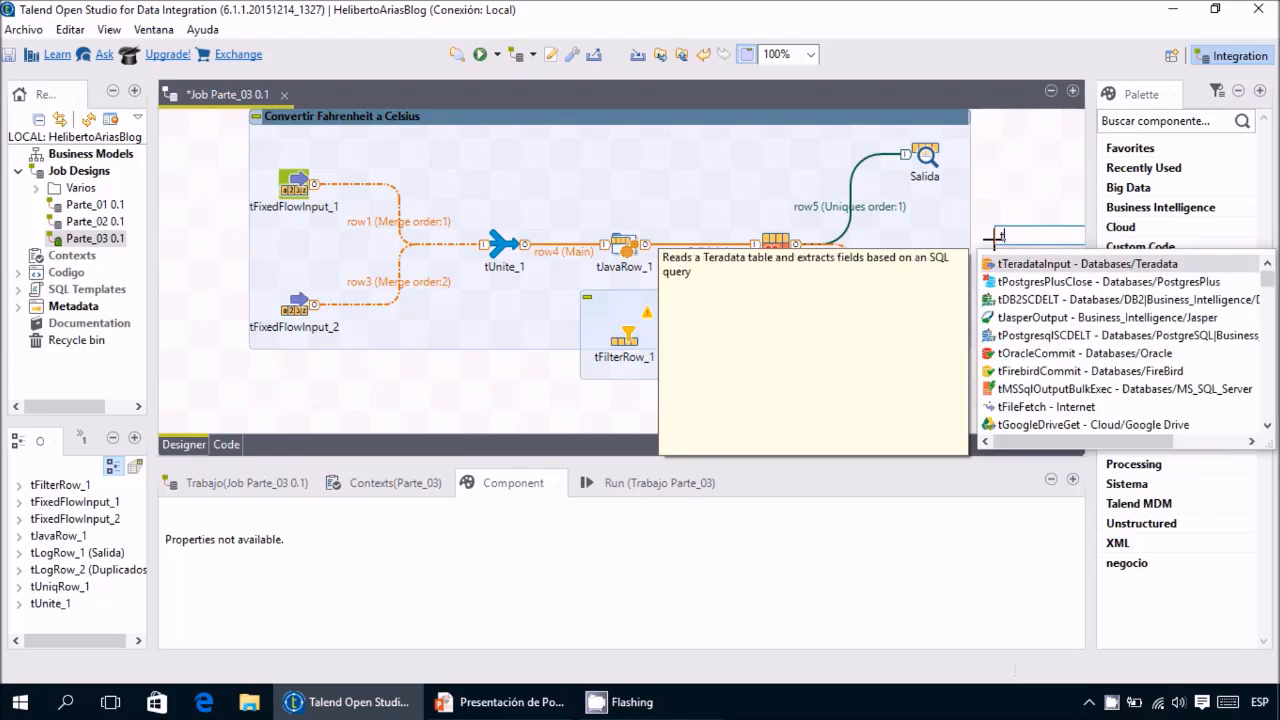
type("sor")
key("Return")
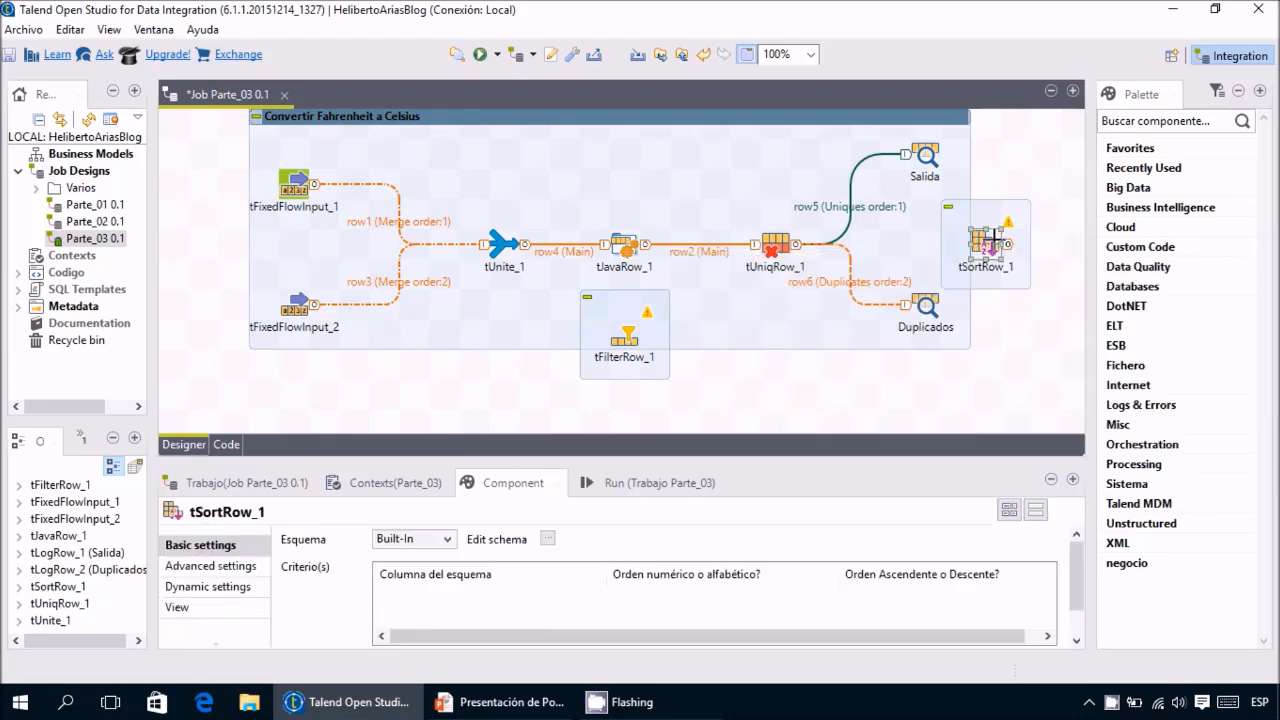
left_click_drag(990, 245, 810, 394)
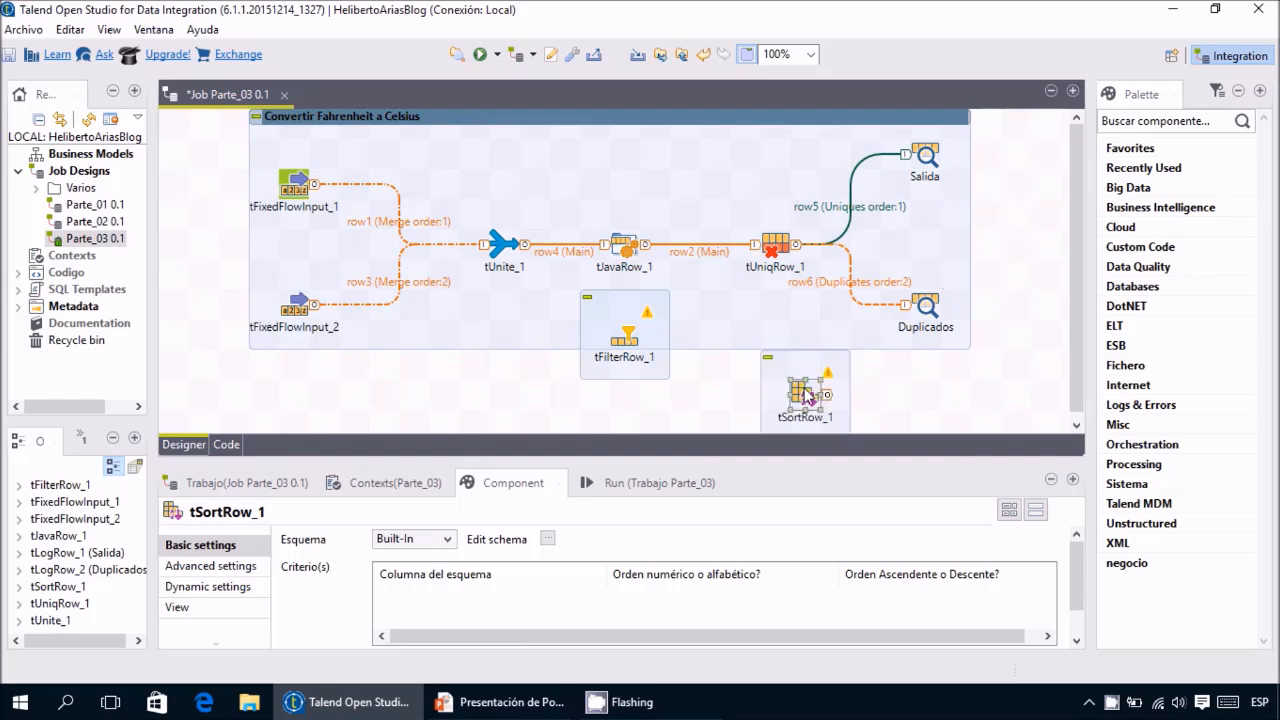
left_click_drag(622, 338, 628, 368)
Move the Duplicados log component up beneath Salida and delete the Salida component.
left_click(888, 204)
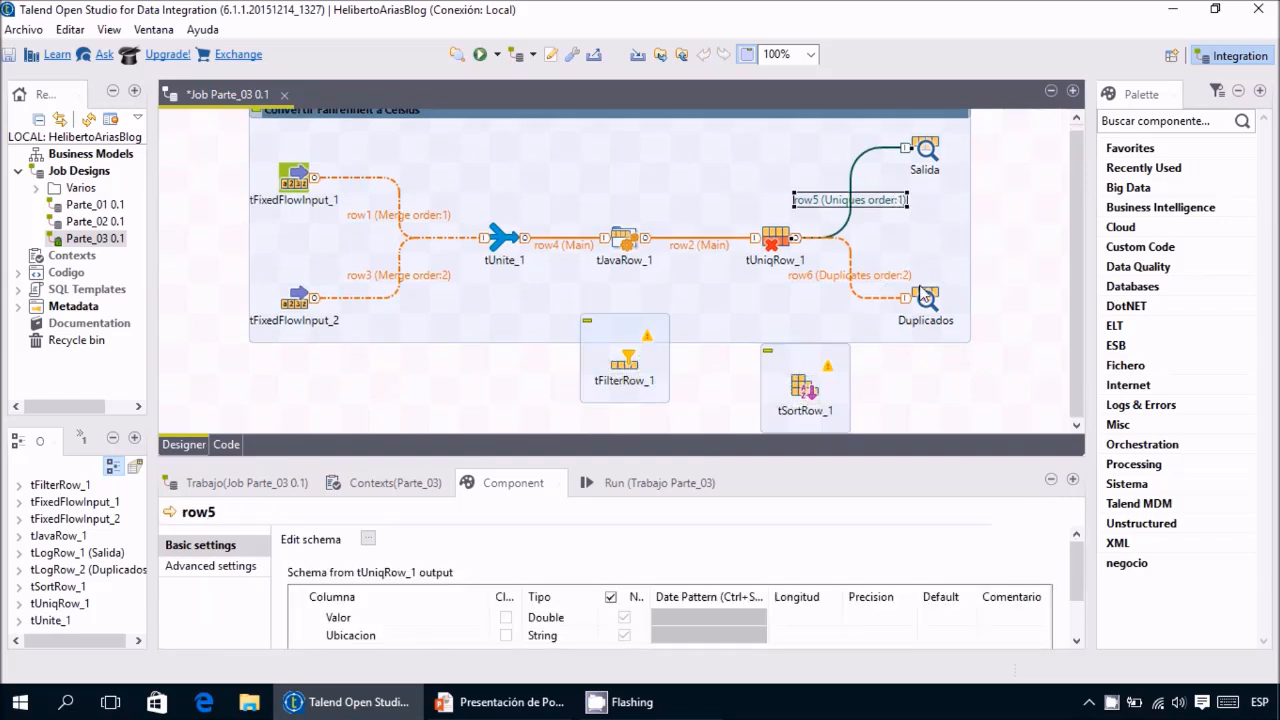
left_click_drag(924, 292, 926, 203)
left_click(928, 152)
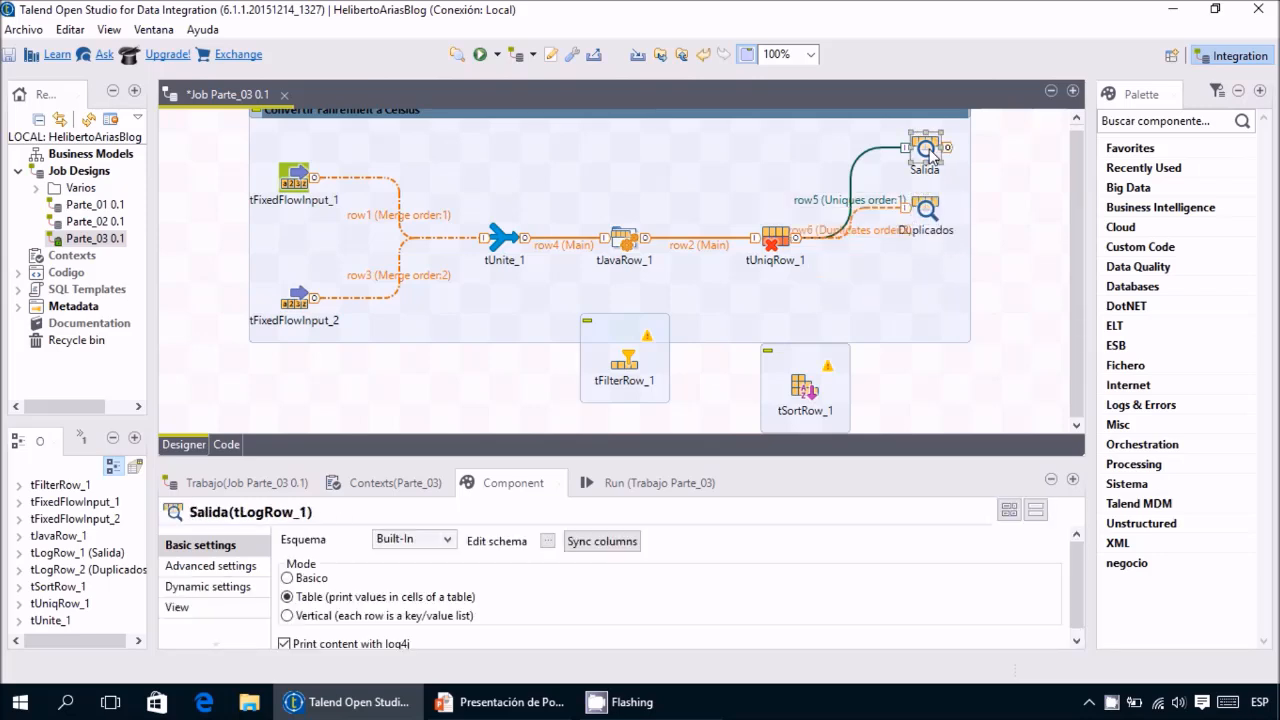
key("Delete")
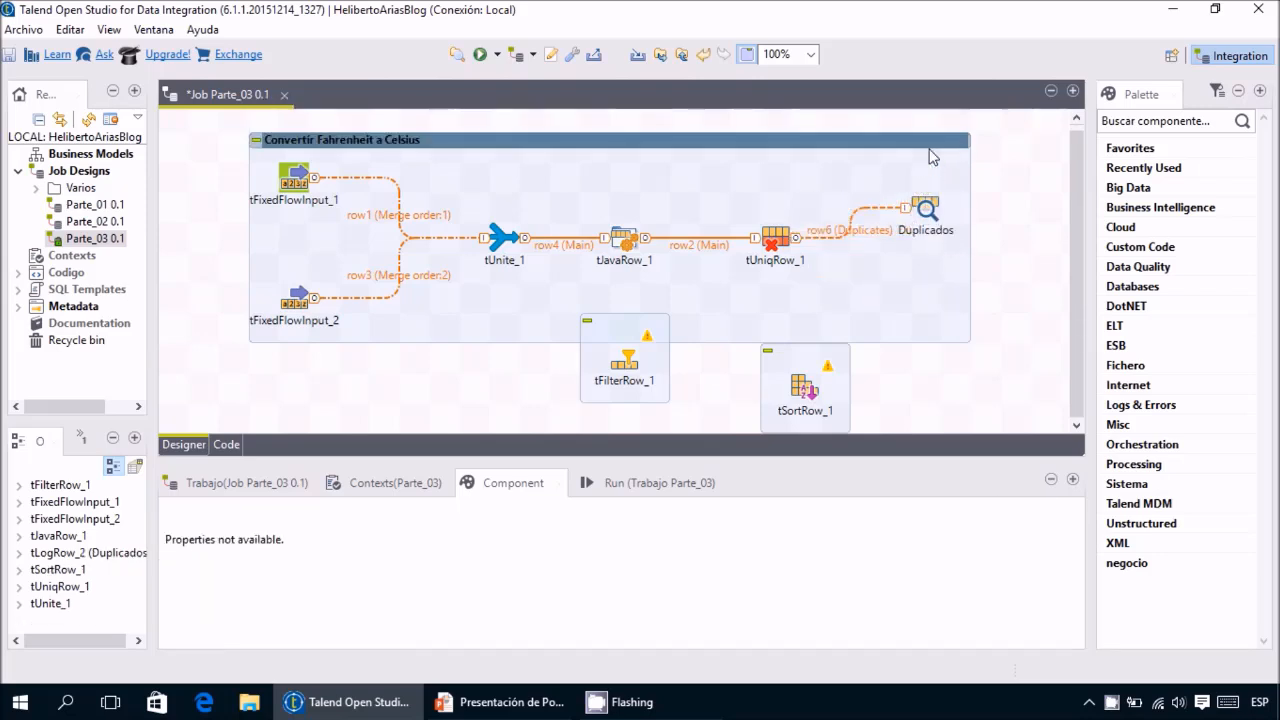
Connect the Uniques output of tUniqRow_1 to tFilterRow_1 and move Duplicados farther up and to the right.
left_click(783, 247)
right_click(783, 247)
mouse_move(815, 250)
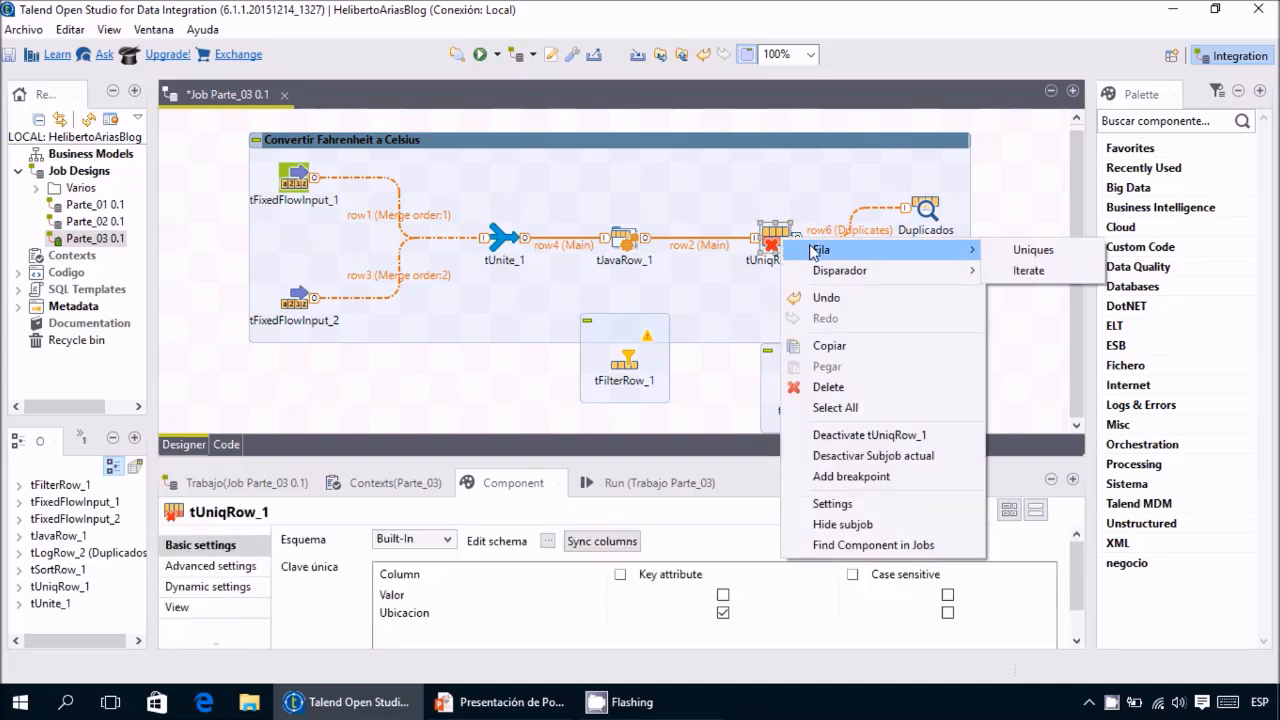
left_click(1033, 250)
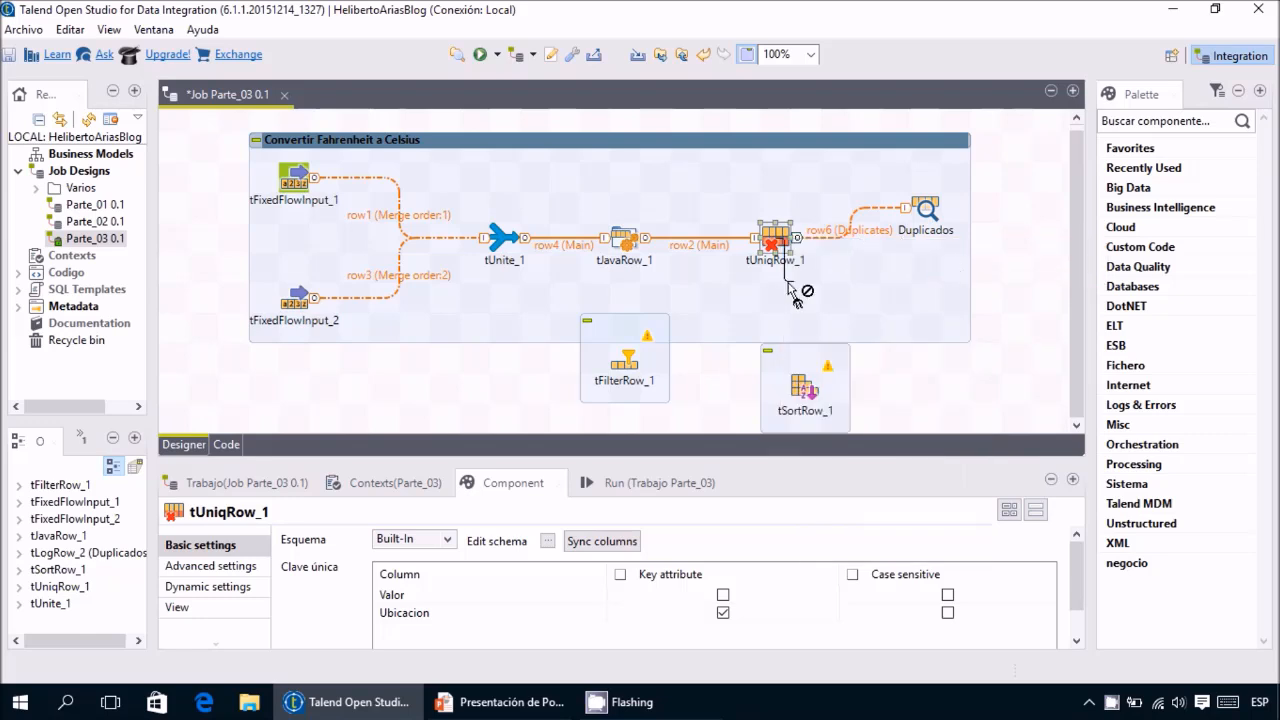
left_click(627, 372)
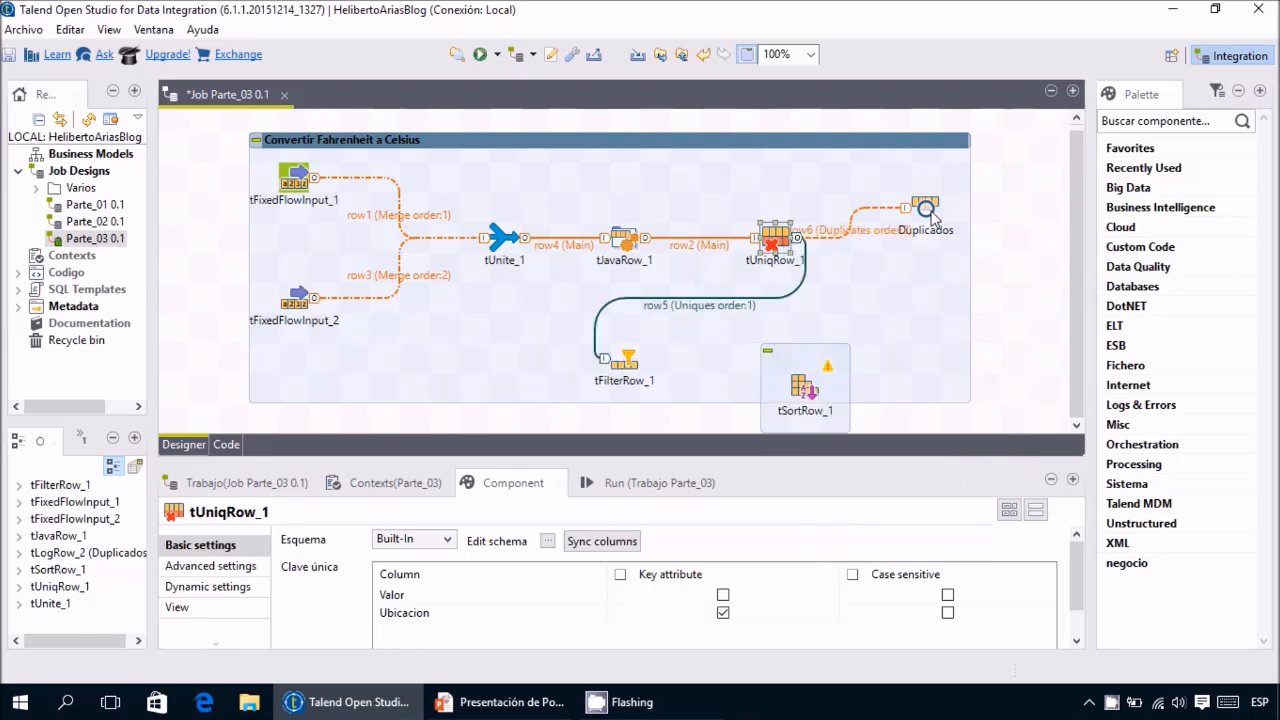
left_click_drag(931, 215, 961, 186)
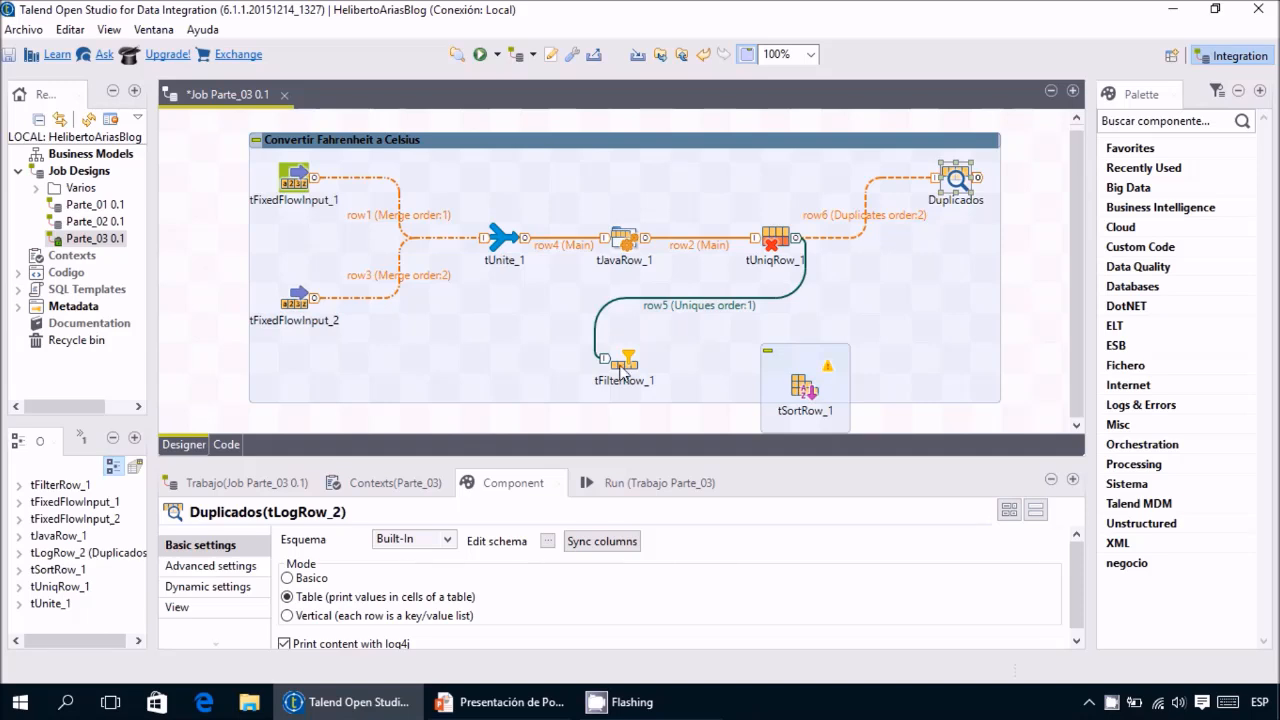
Enlarge the settings area of tFilterRow_1 and add a filter condition on the input column Valor.
left_click(619, 367)
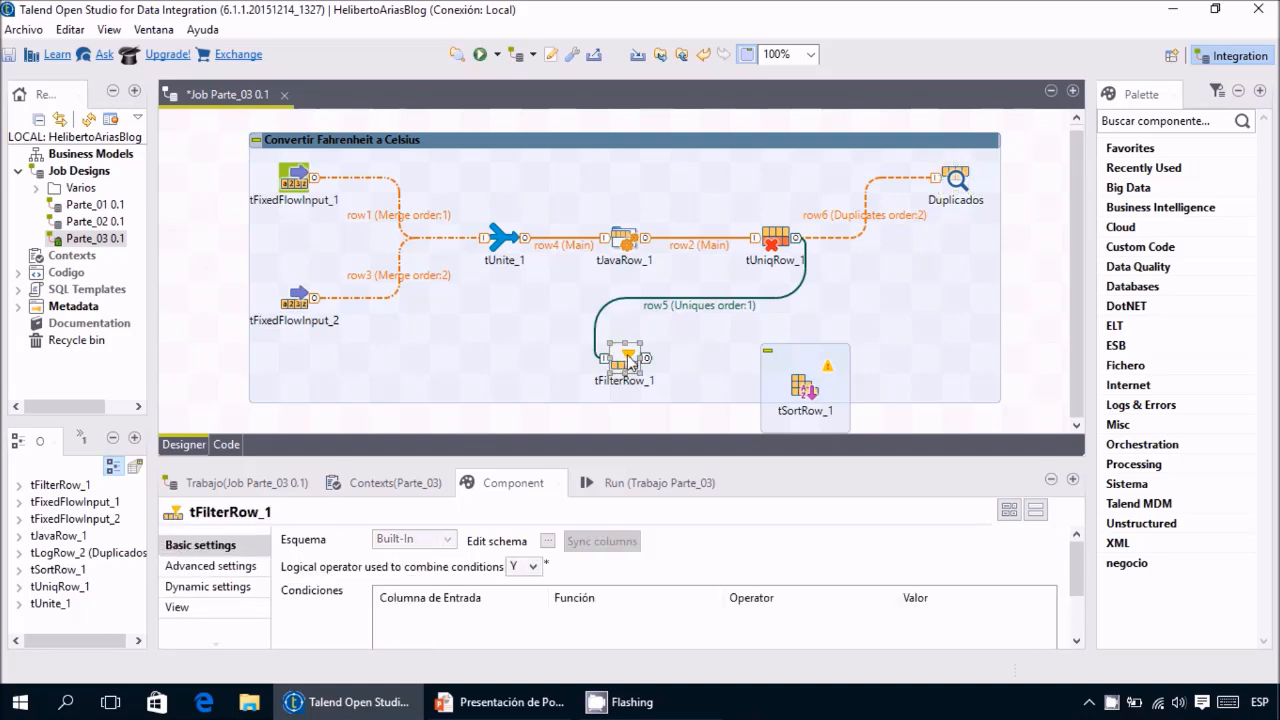
double_click(630, 363)
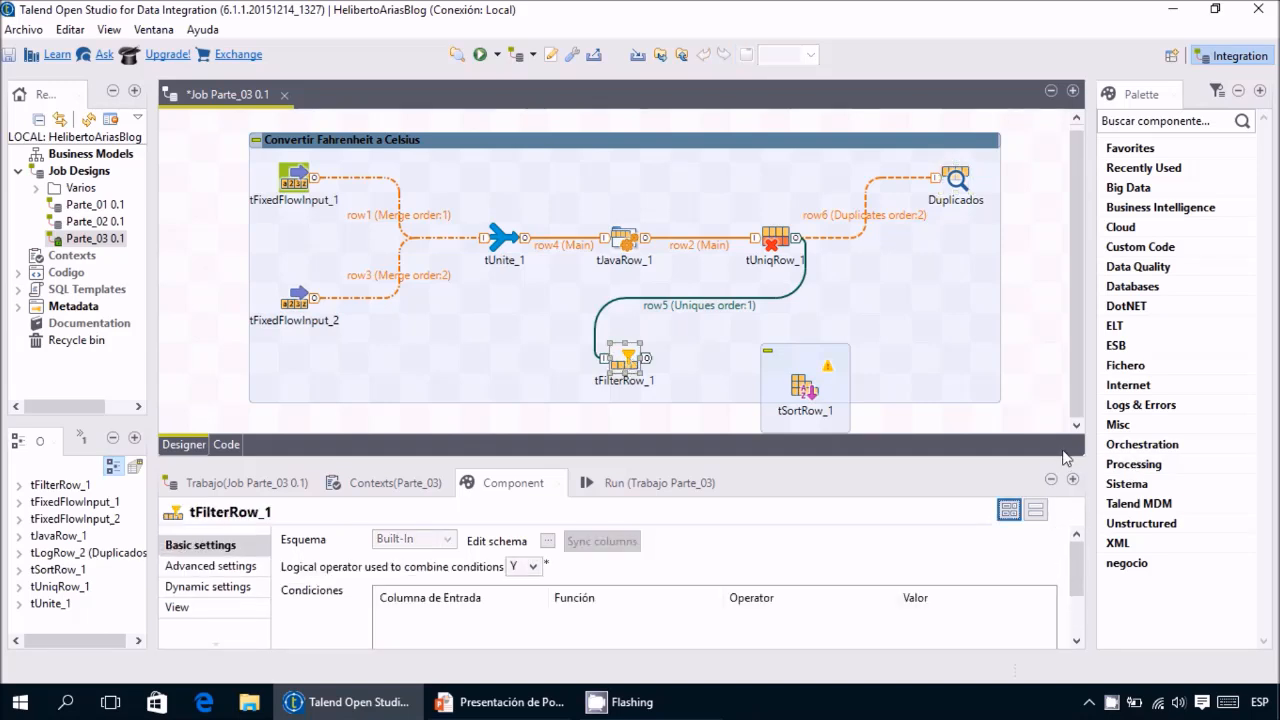
left_click_drag(1059, 460, 1060, 383)
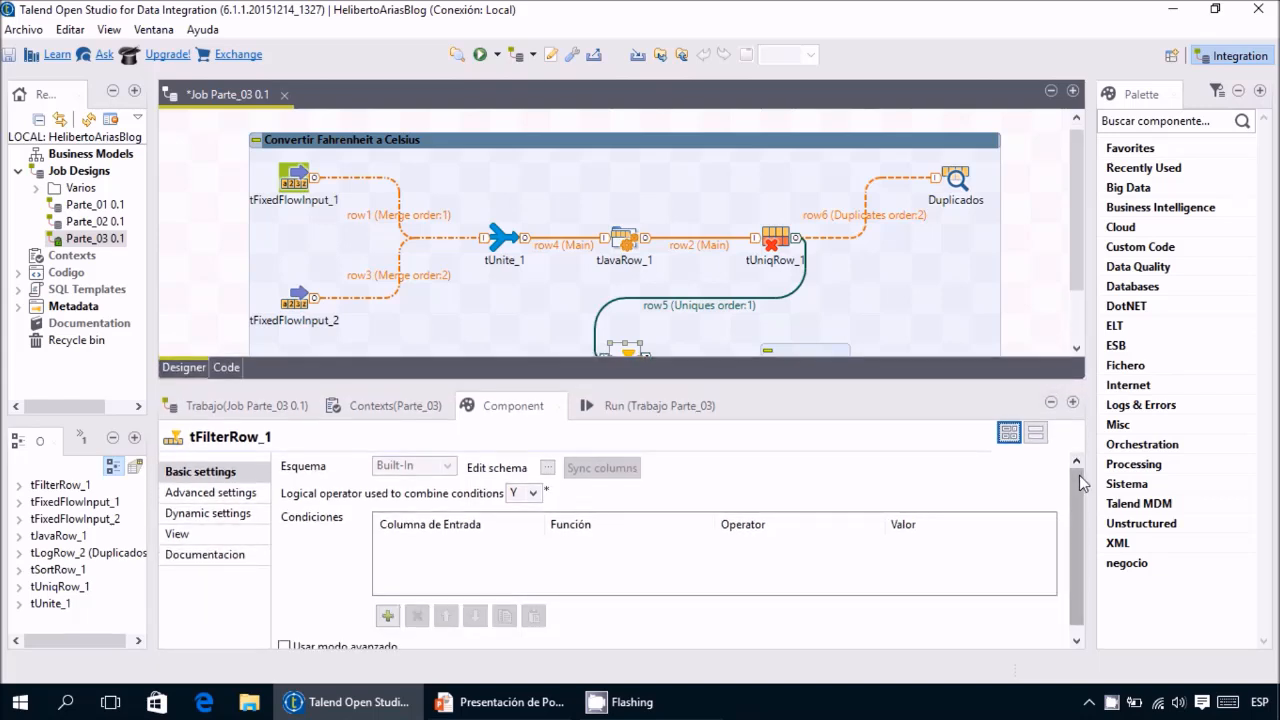
scroll(1077, 500, "down", 1)
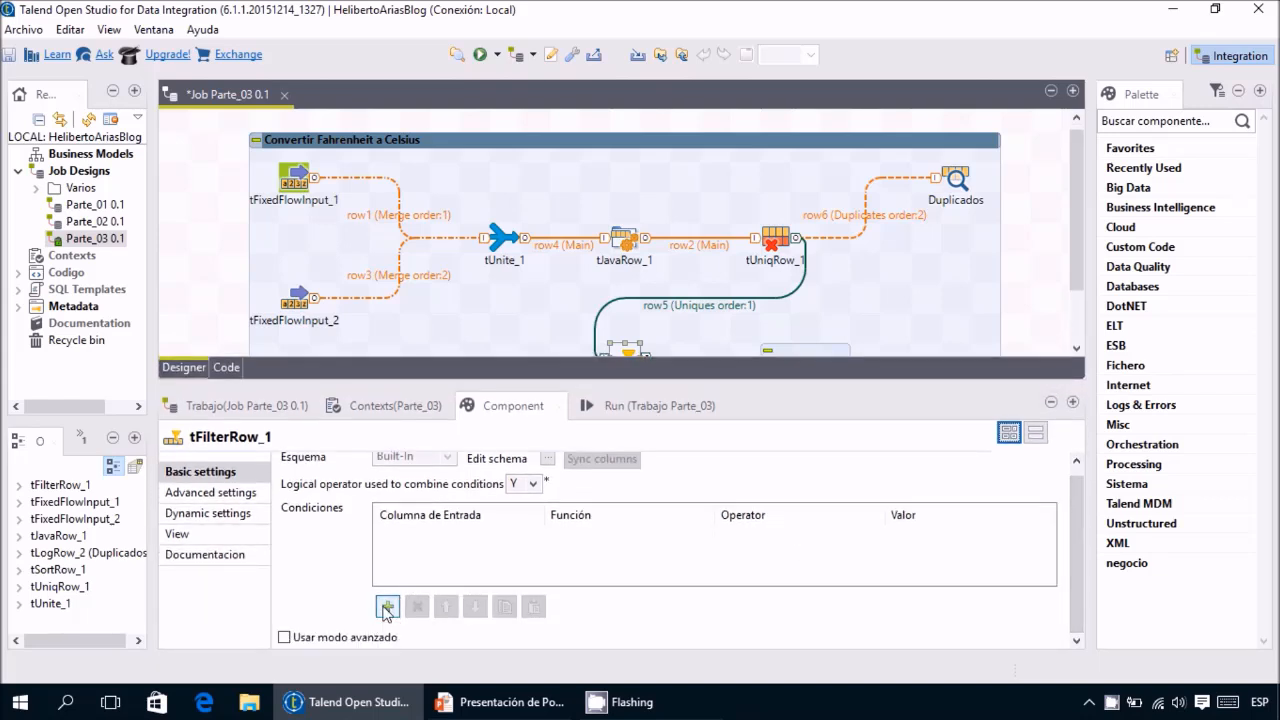
left_click(387, 607)
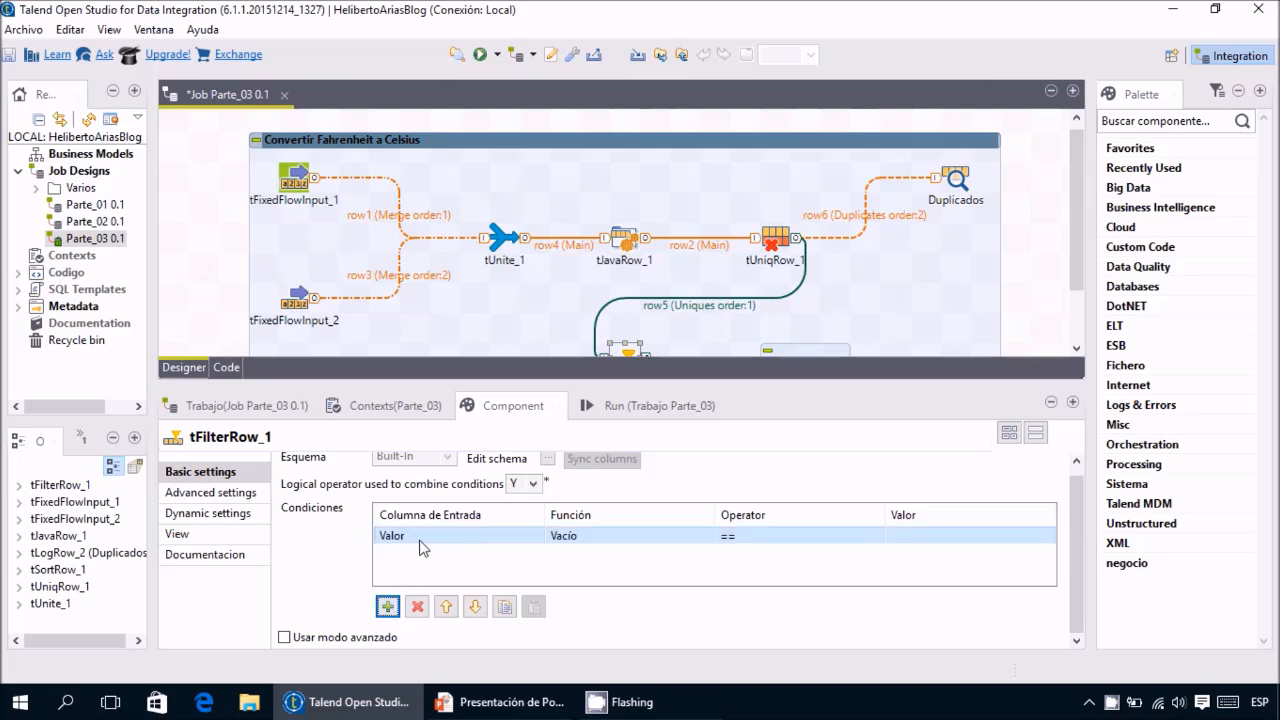
left_click(537, 537)
left_click(538, 537)
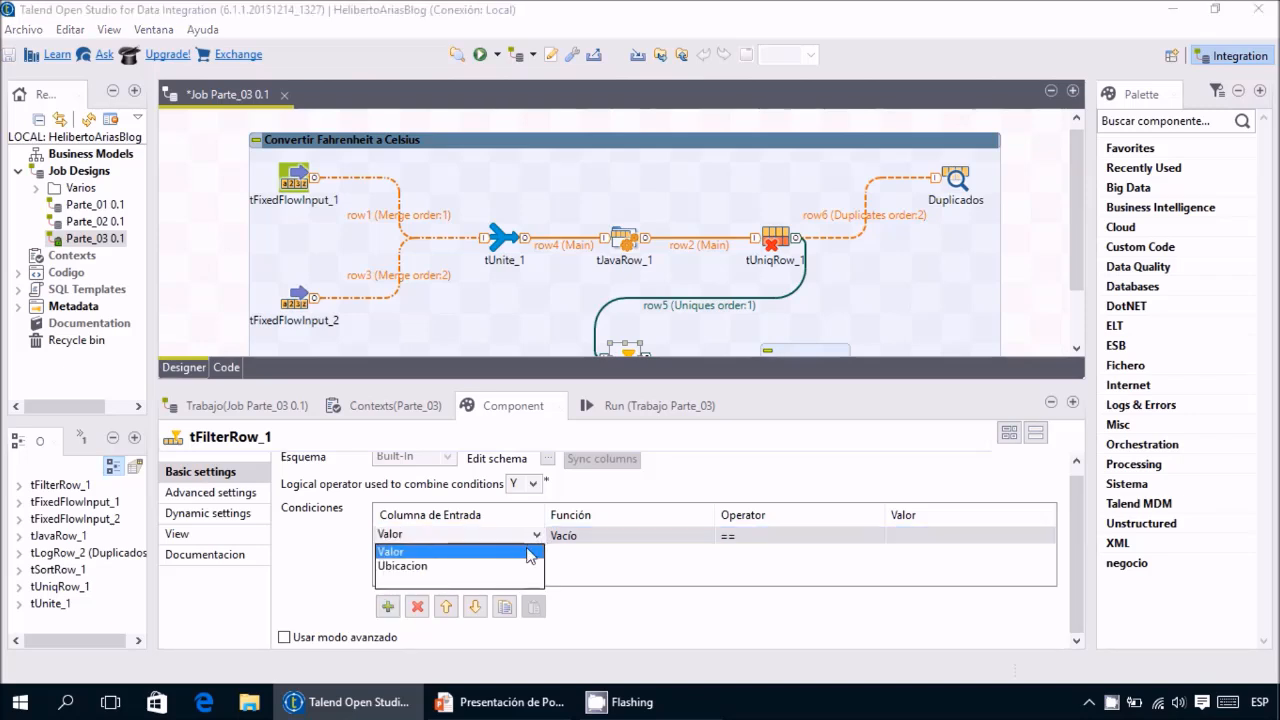
left_click(386, 553)
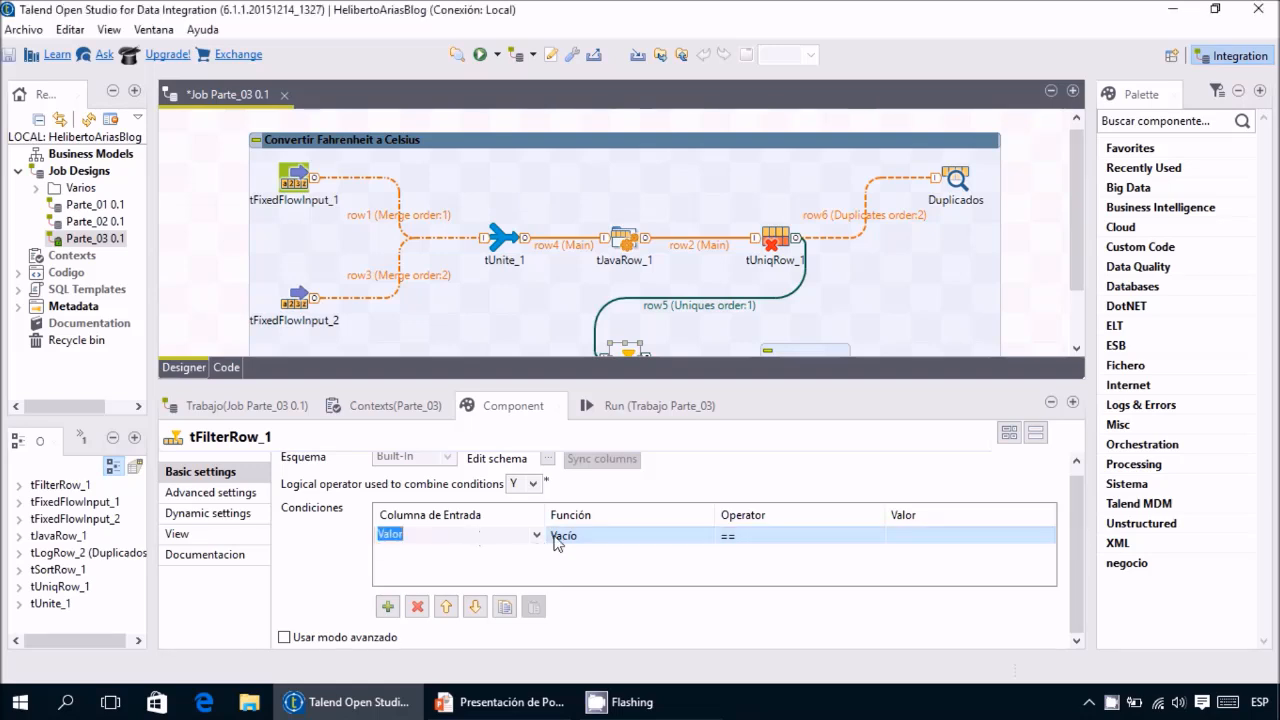
Set the filter condition's operator to "Mayor o igual a" and its value to 0.0.
left_click(827, 538)
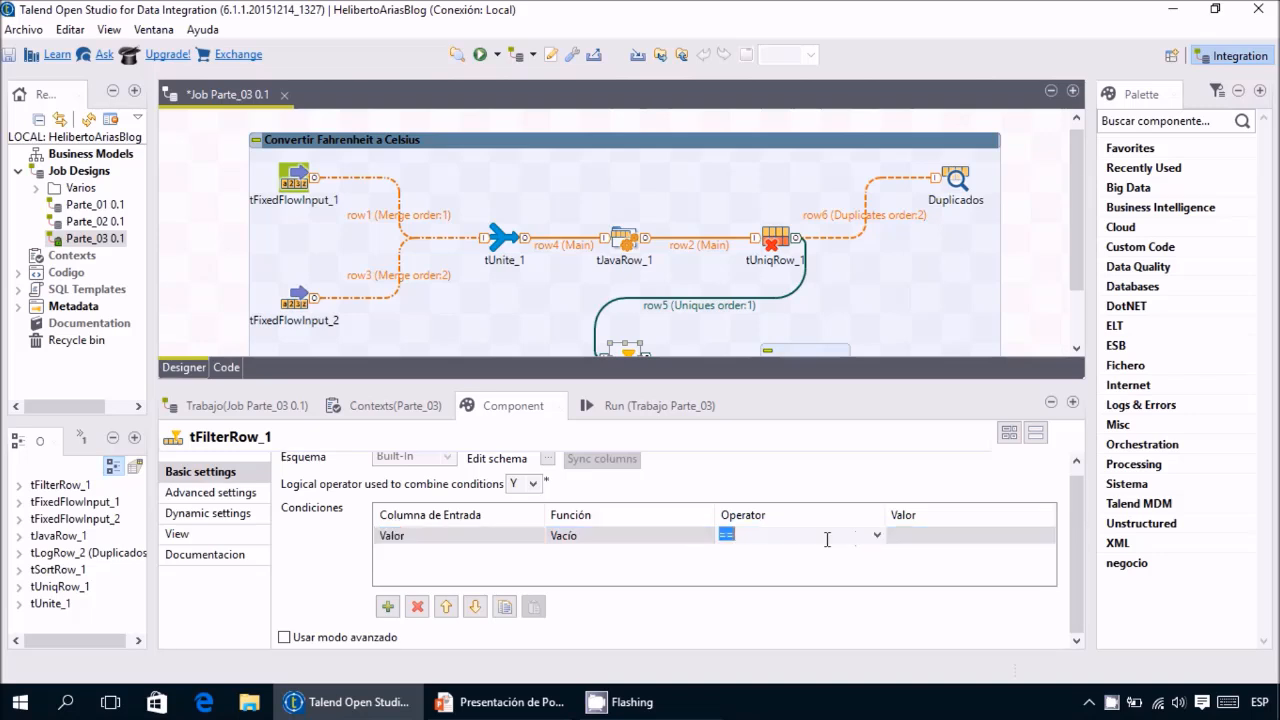
left_click(877, 536)
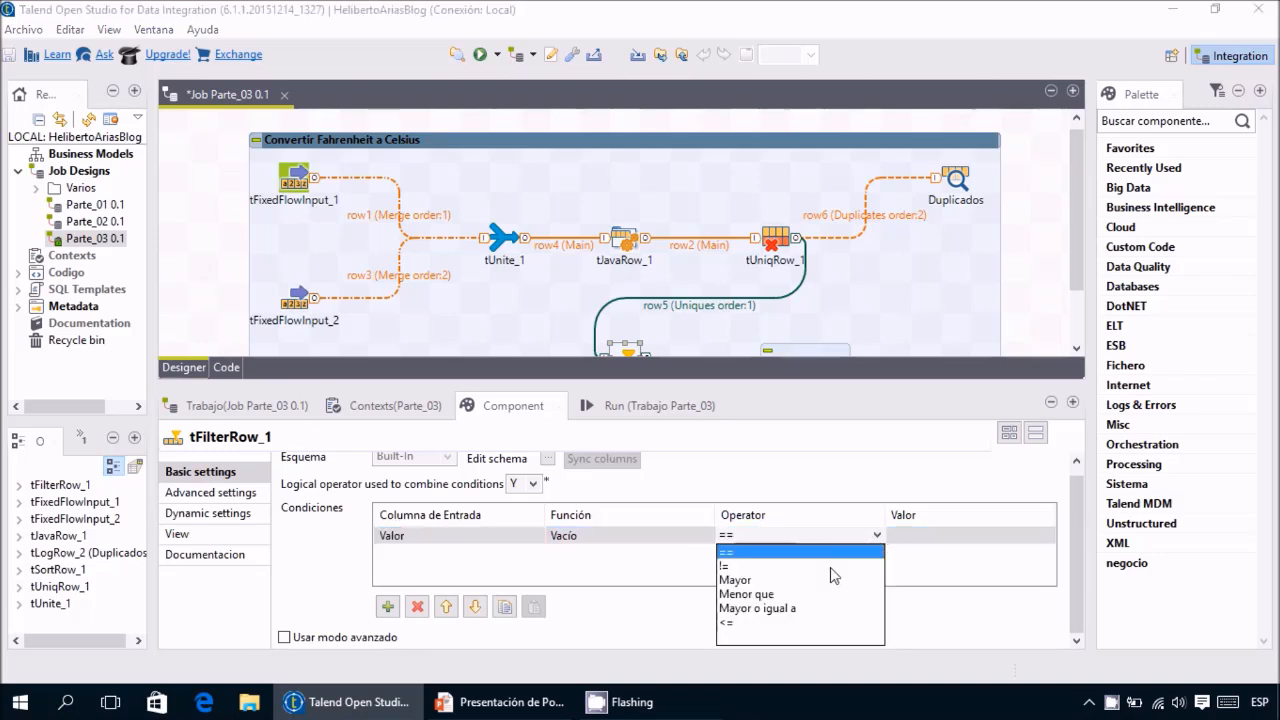
left_click(800, 611)
left_click(902, 538)
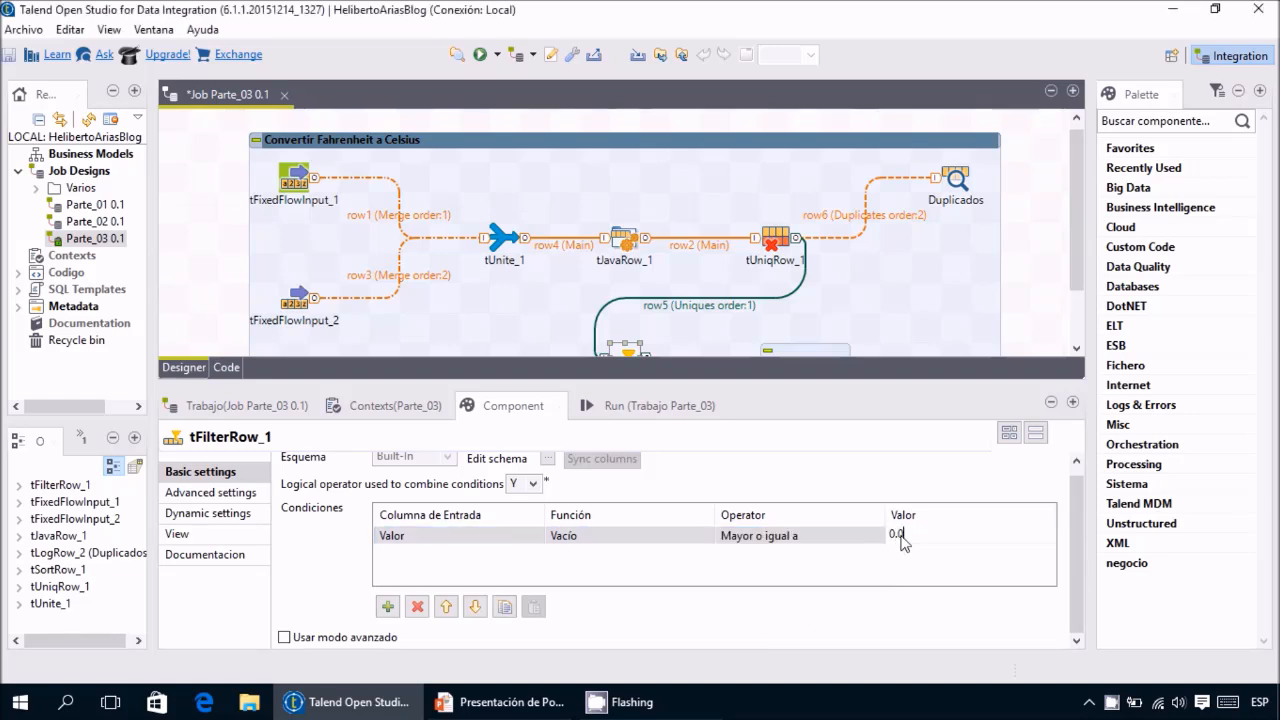
left_click(940, 305)
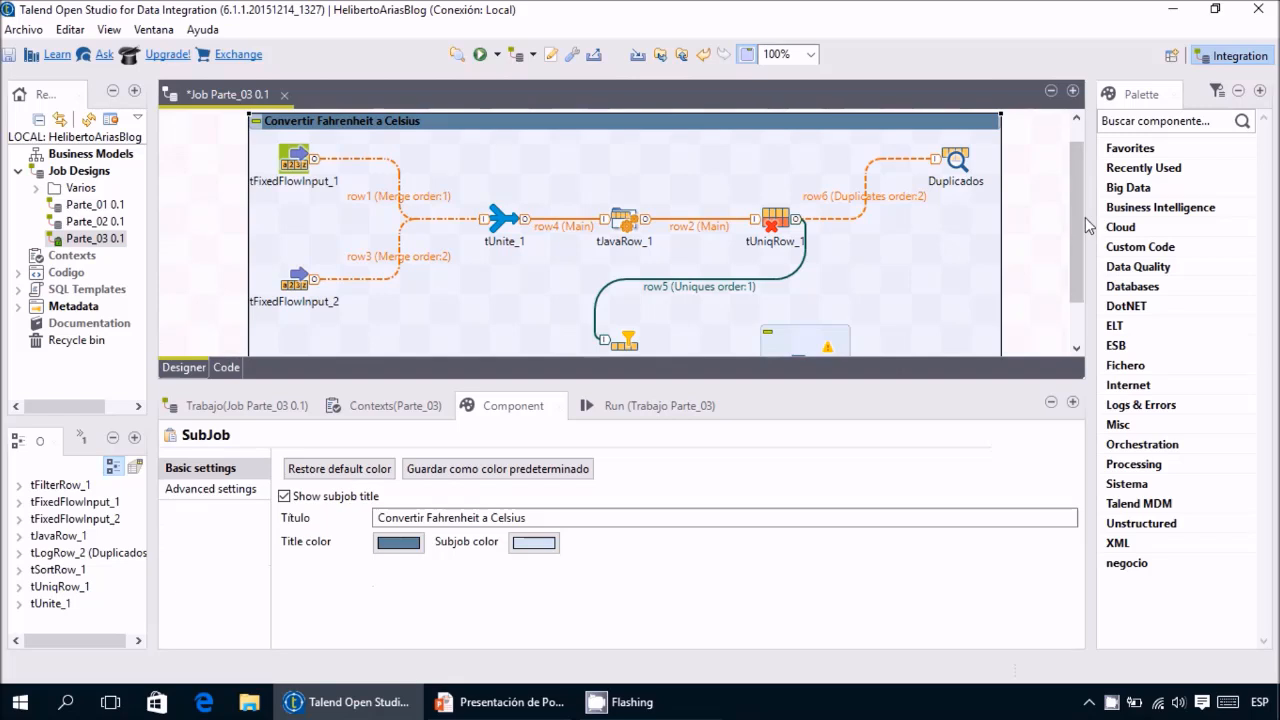
Move tSortRow_1 slightly lower, clear of the main subjob.
left_click_drag(1076, 200, 1075, 248)
left_click(803, 316)
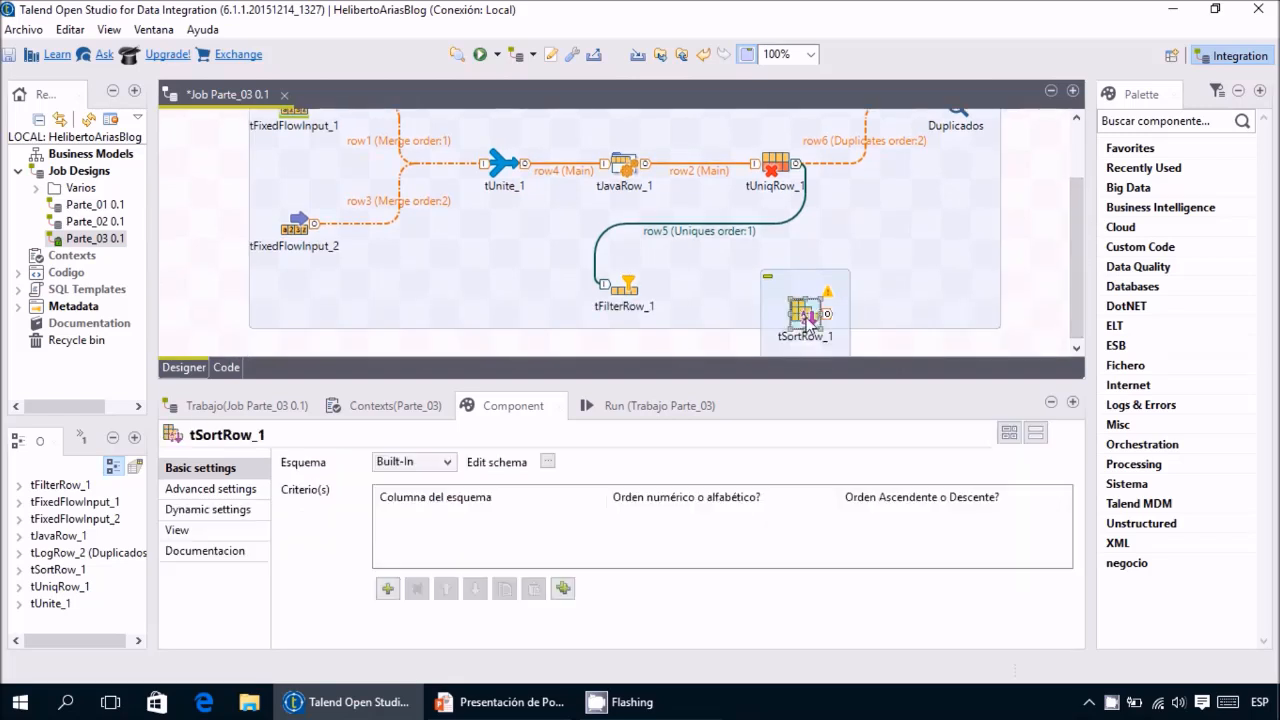
left_click_drag(809, 326, 809, 328)
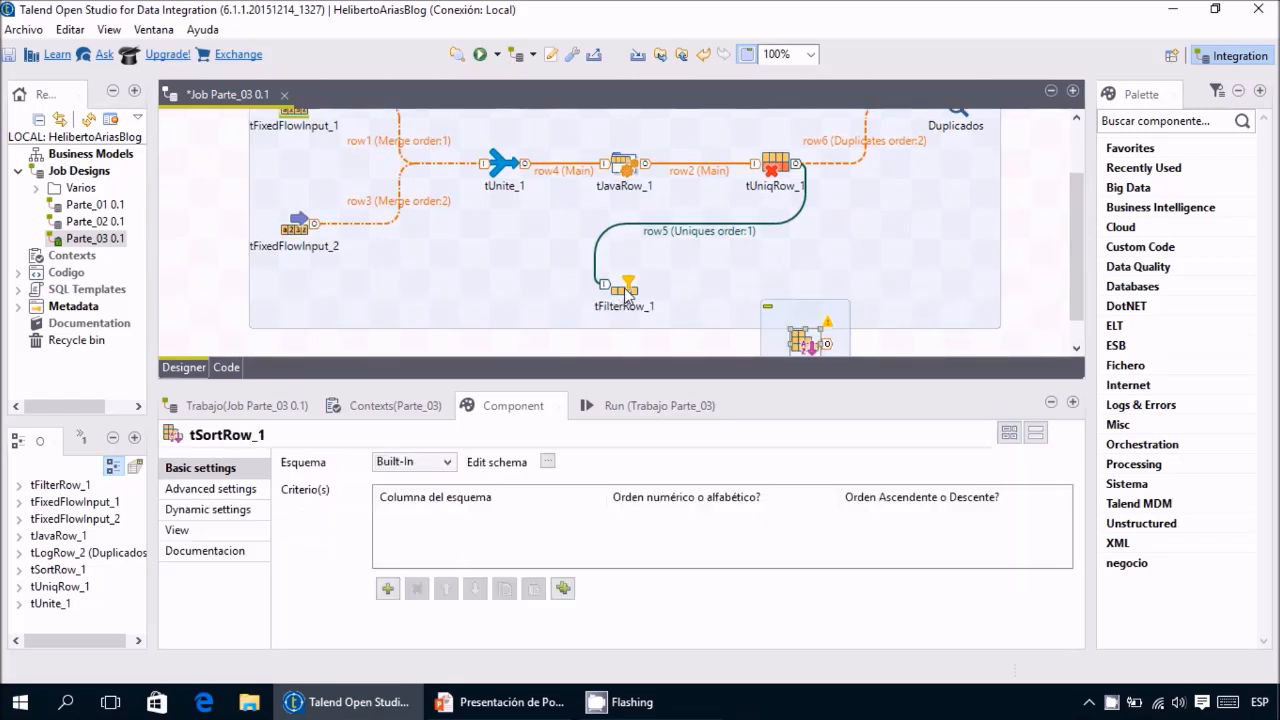
Add a tLogRow component and place it below Duplicados.
left_click(835, 270)
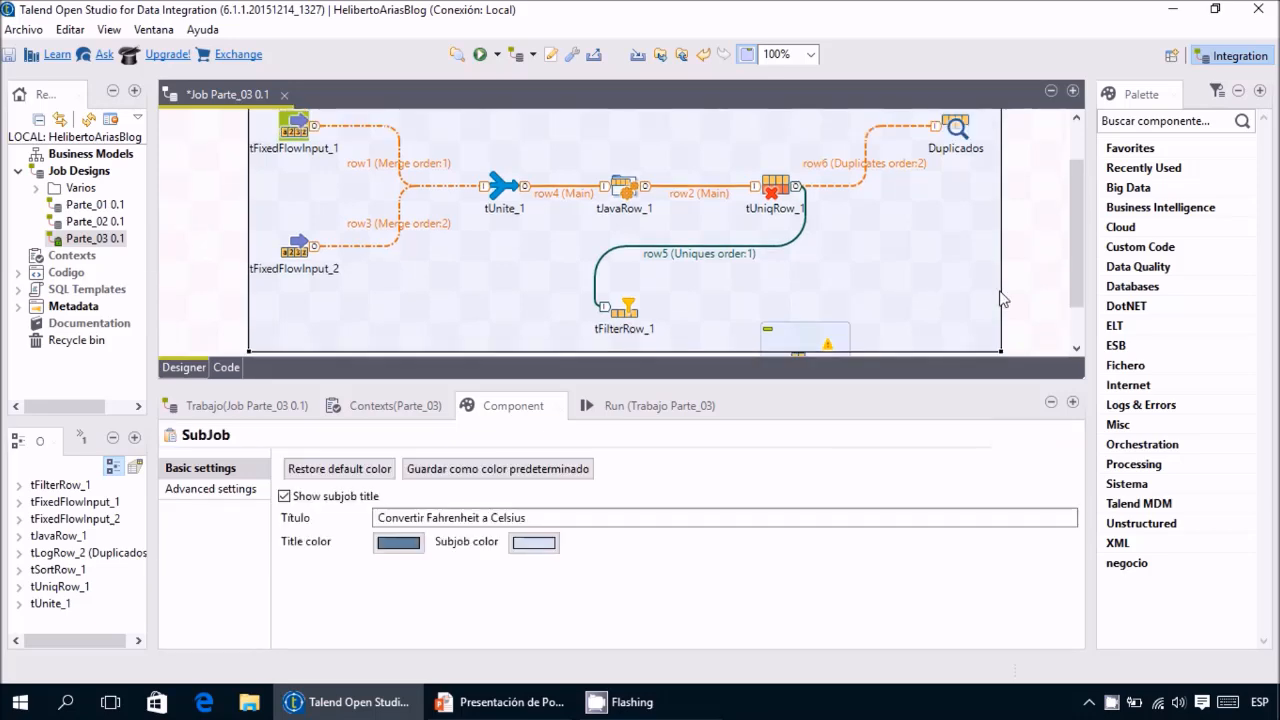
type("tlo")
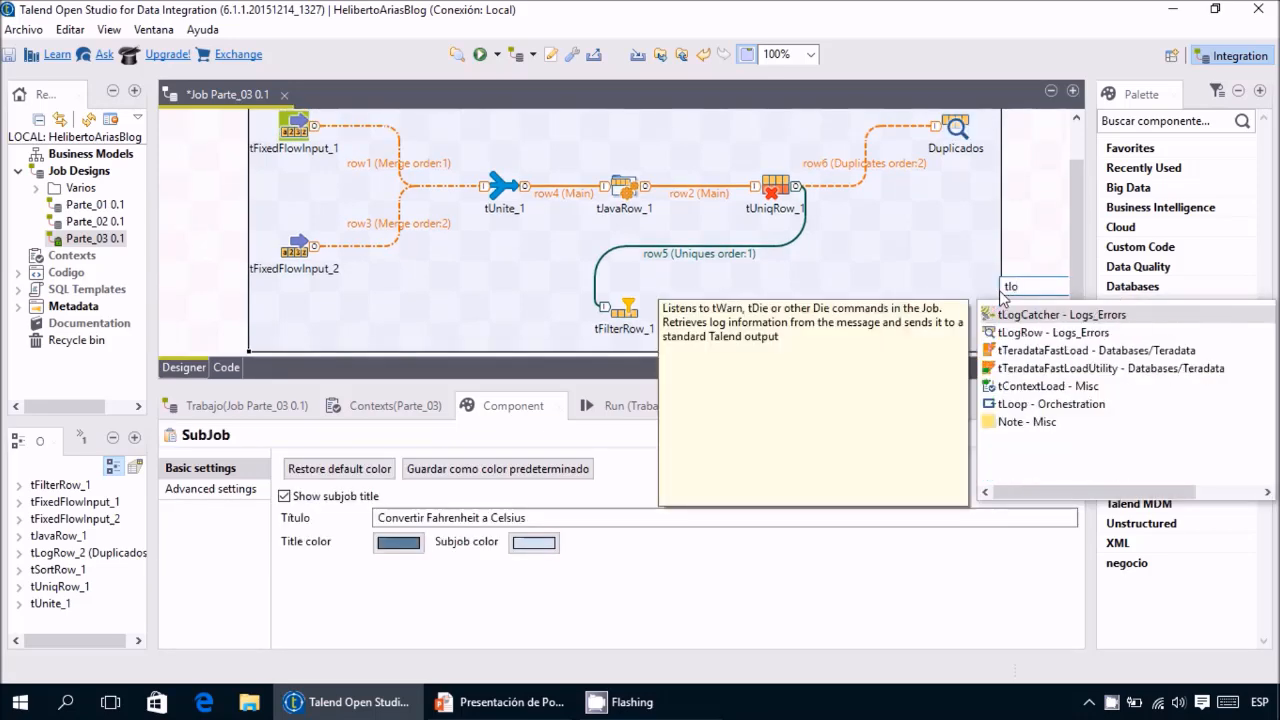
key("Down")
key("Return")
left_click_drag(1002, 298, 954, 292)
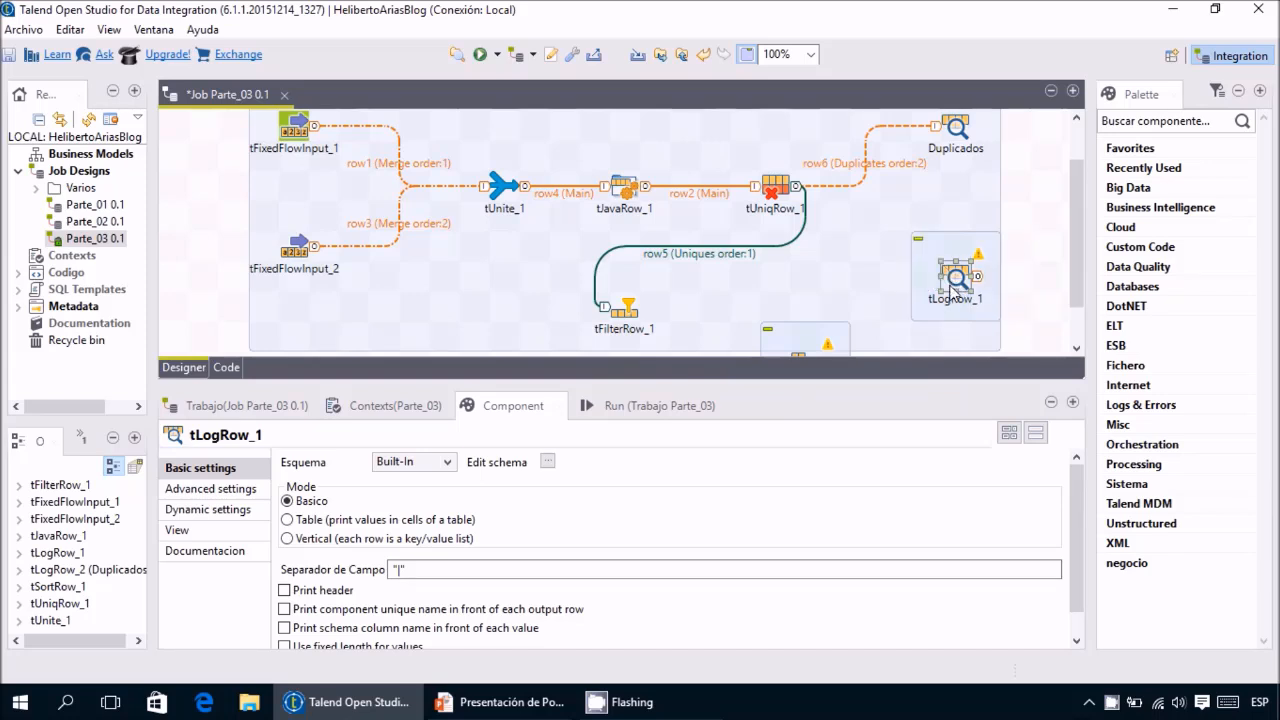
Paste another copy of the tLogRow component onto the job canvas and enlarge the design area.
key("ctrl+v")
left_click_drag(1077, 231, 1084, 277)
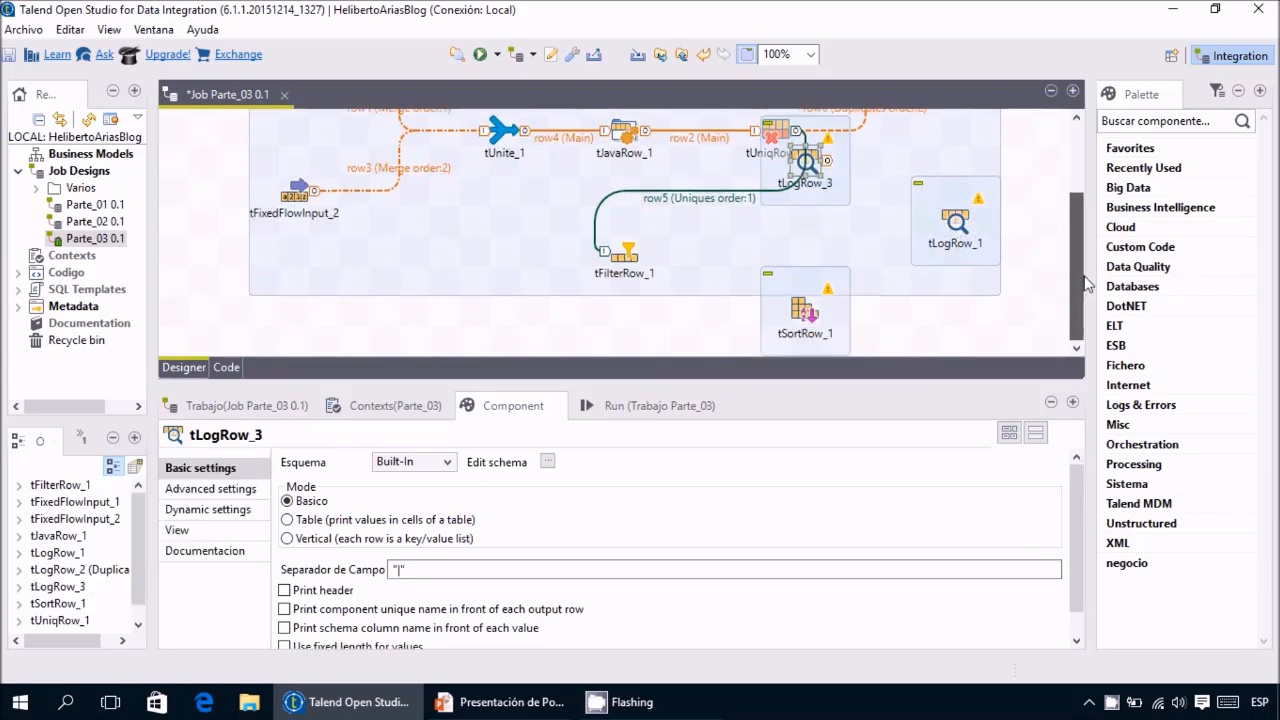
left_click(808, 182)
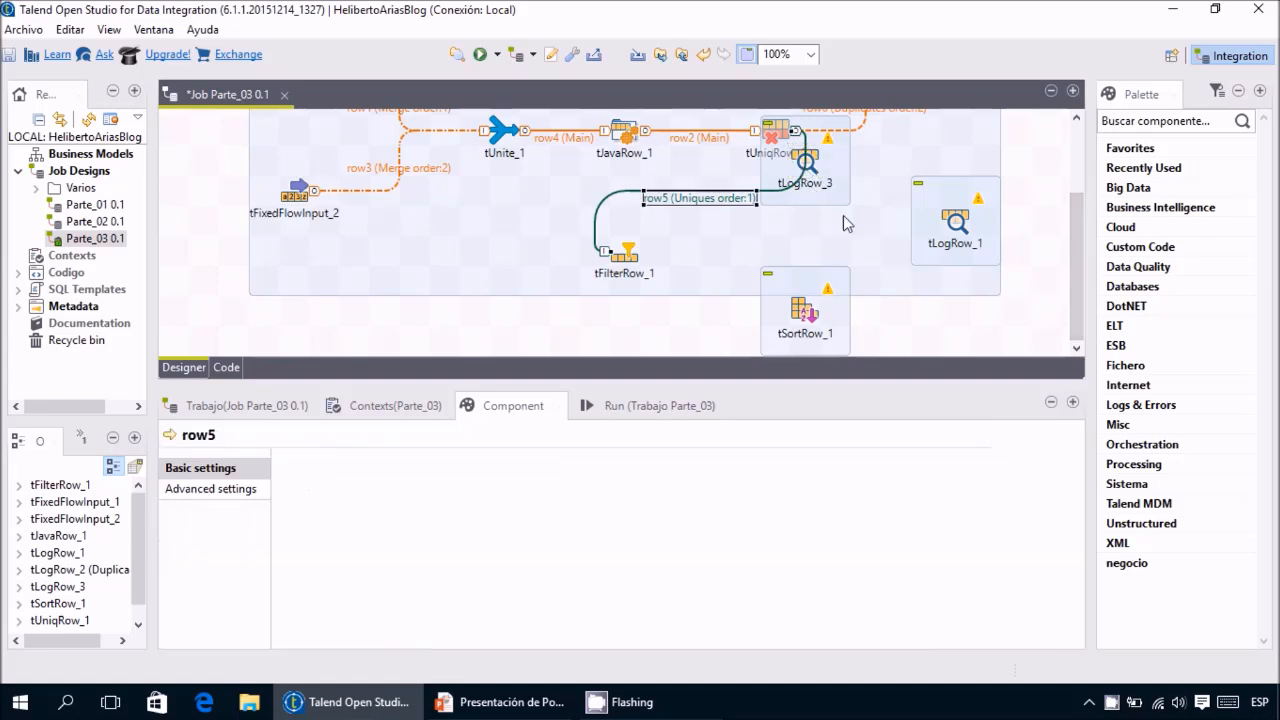
left_click(877, 354)
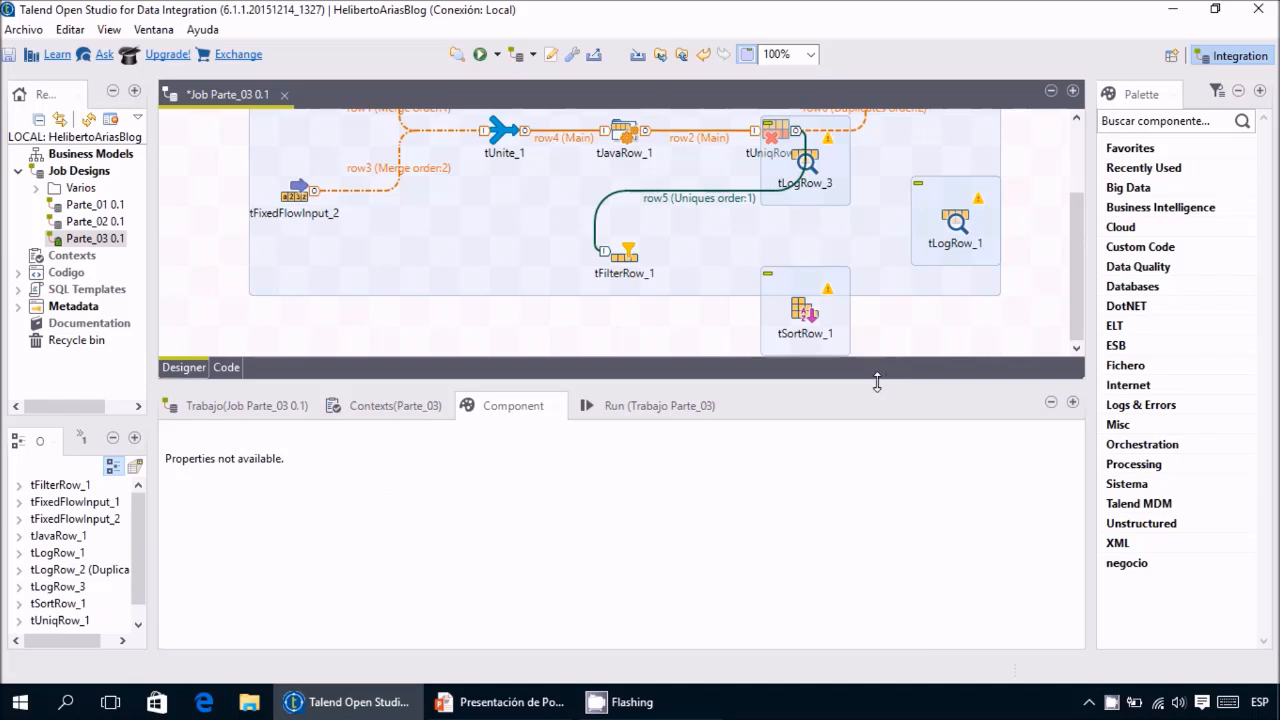
left_click_drag(877, 382, 871, 507)
Arrange the unconnected components: tLogRow_1 slightly higher, tLogRow_3 directly below it, and tSortRow_1 closer to tFilterRow_1.
left_click(958, 340)
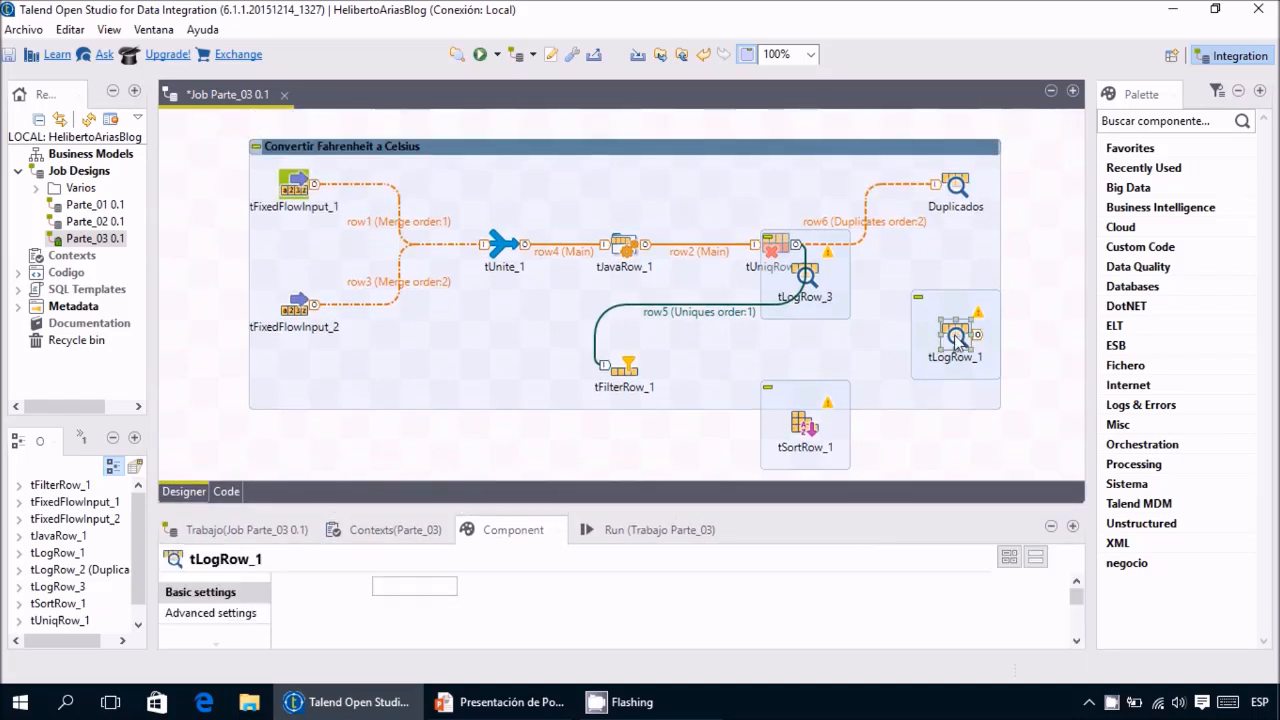
left_click_drag(958, 340, 956, 310)
left_click(824, 293)
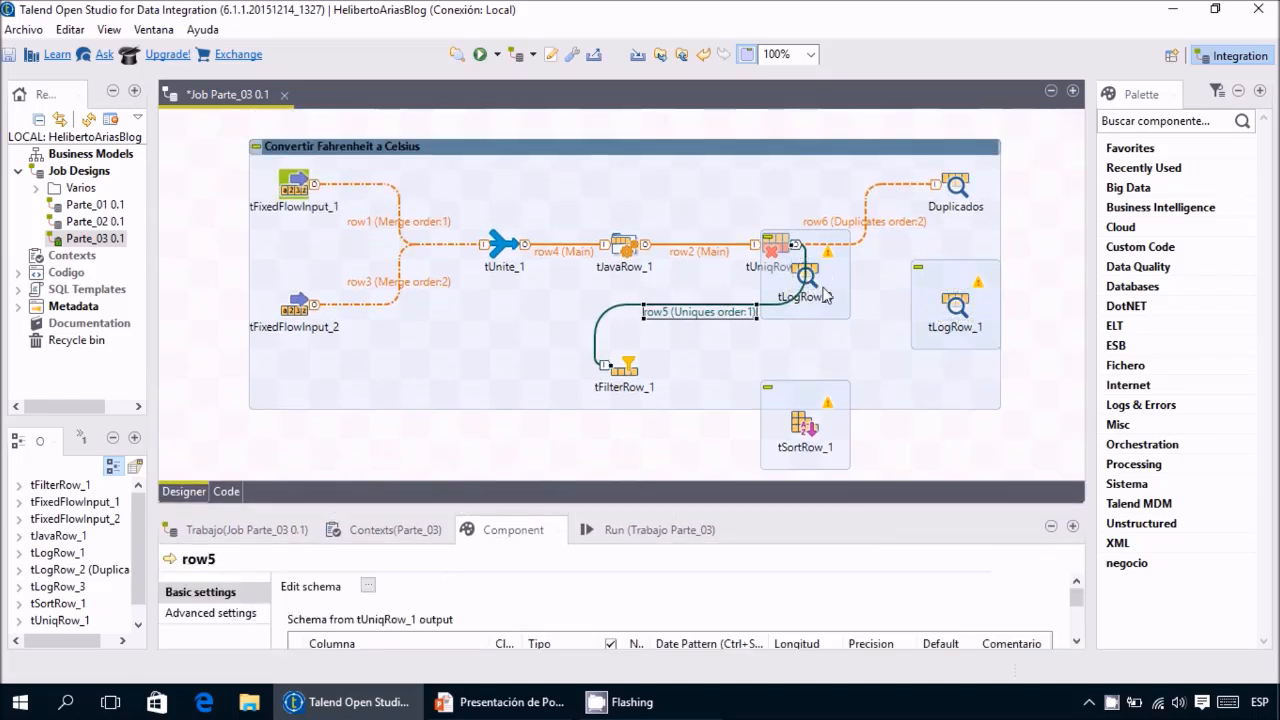
left_click(814, 275)
left_click(805, 274)
left_click(840, 291)
left_click_drag(828, 278, 979, 417)
left_click_drag(808, 424, 750, 427)
left_click(628, 385)
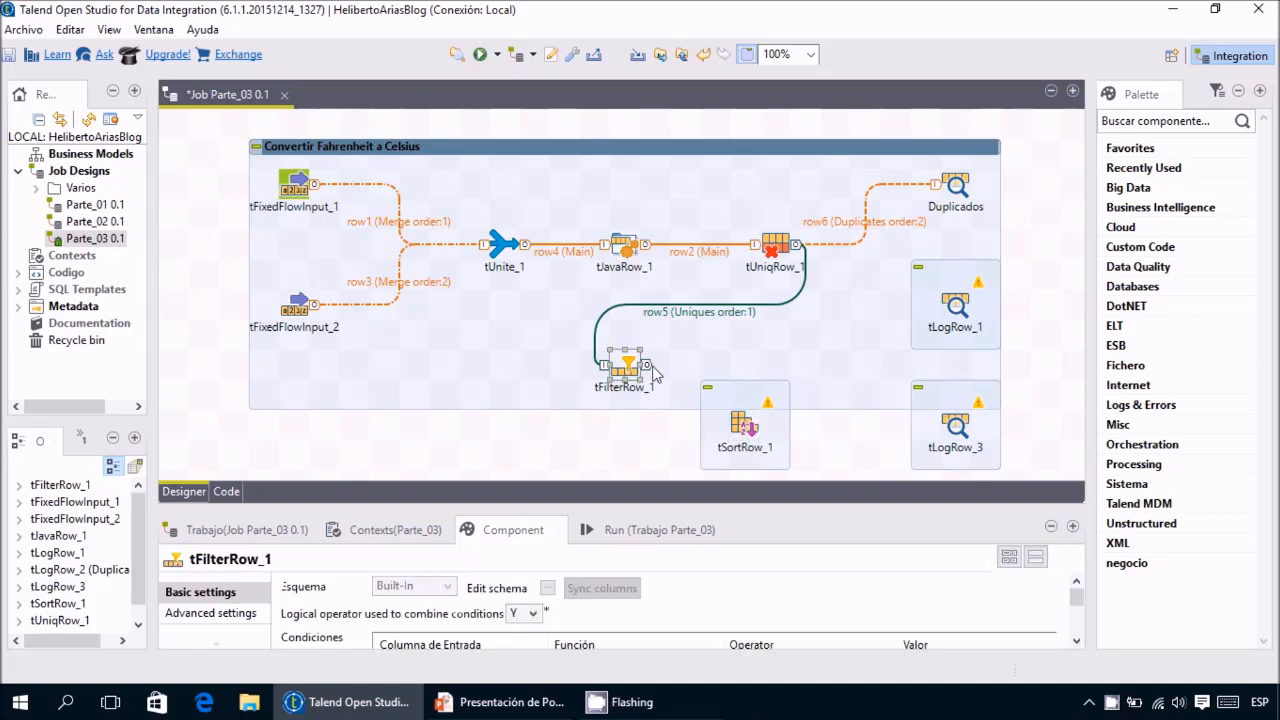
left_click_drag(647, 367, 655, 369)
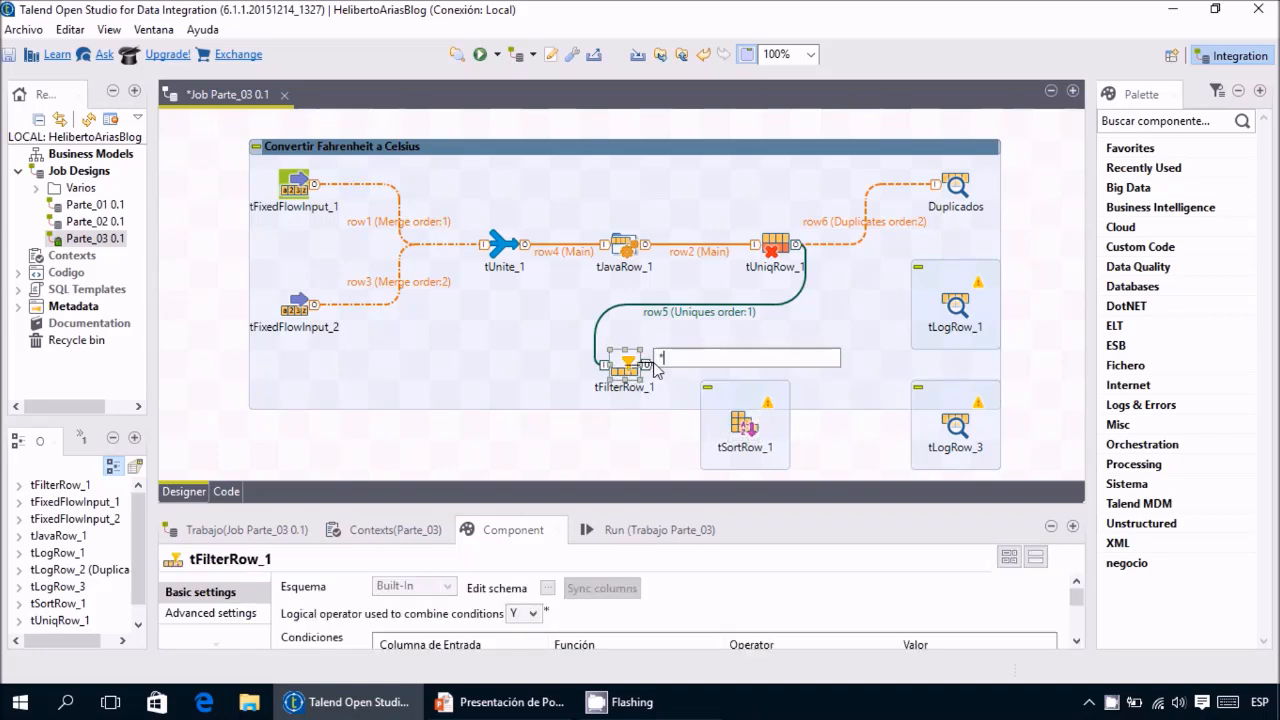
left_click(668, 404)
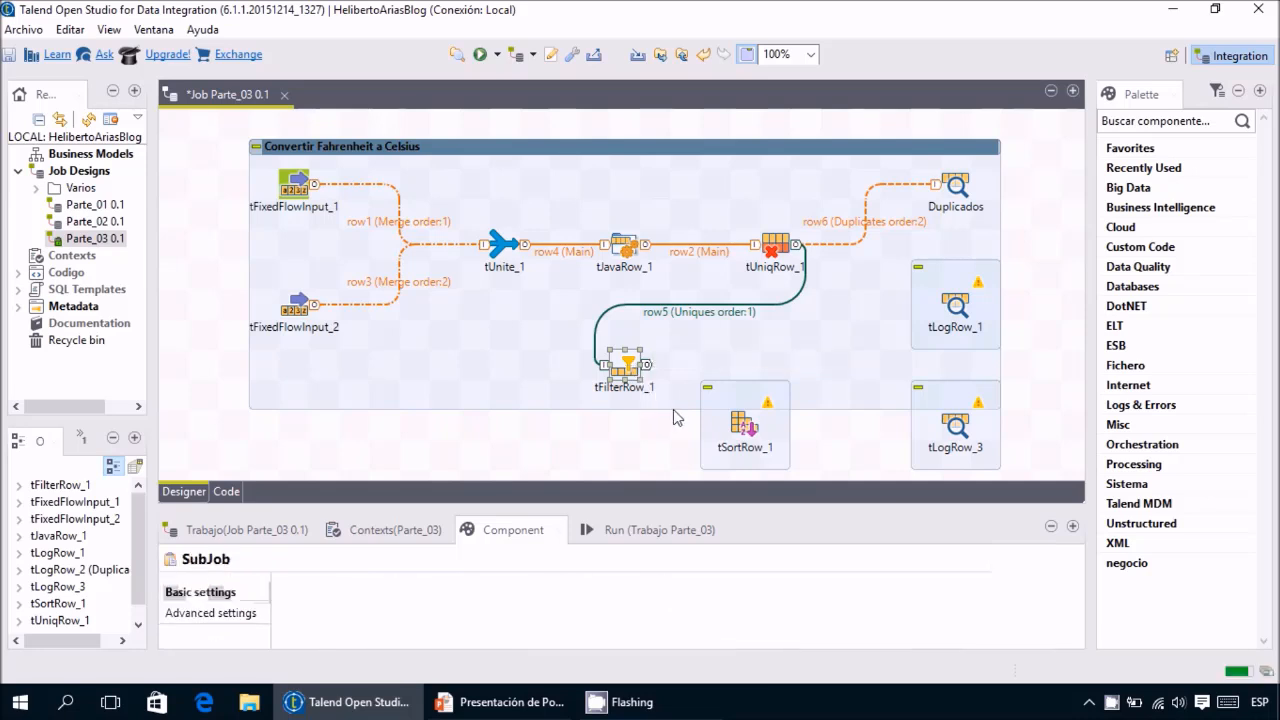
Connect the Reject row of tFilterRow_1 to tLogRow_1.
left_click(616, 369)
right_click(628, 378)
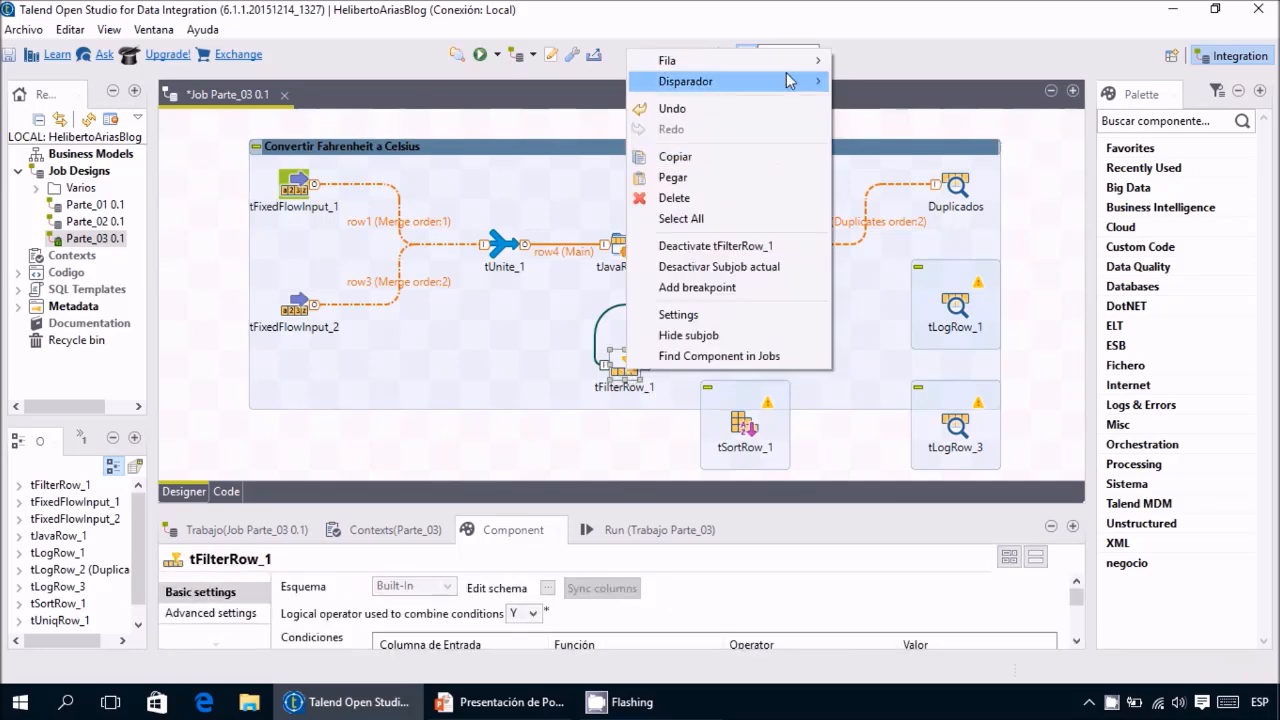
mouse_move(790, 62)
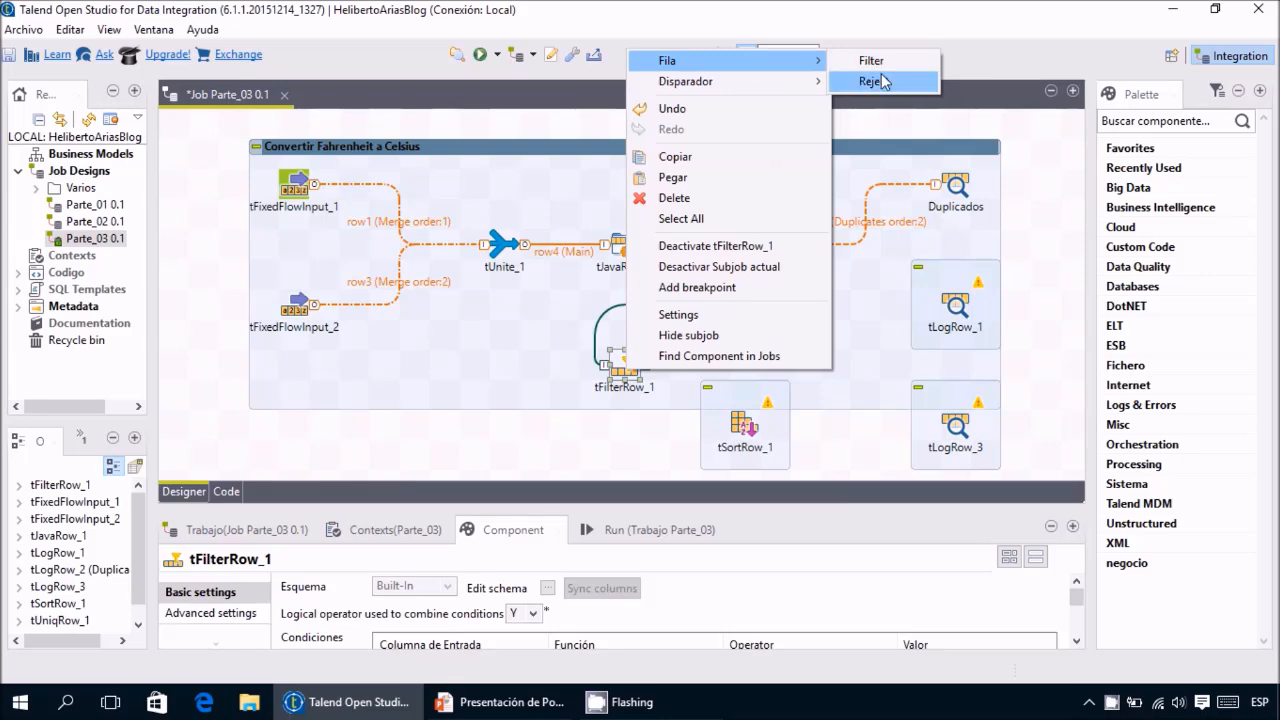
left_click(875, 80)
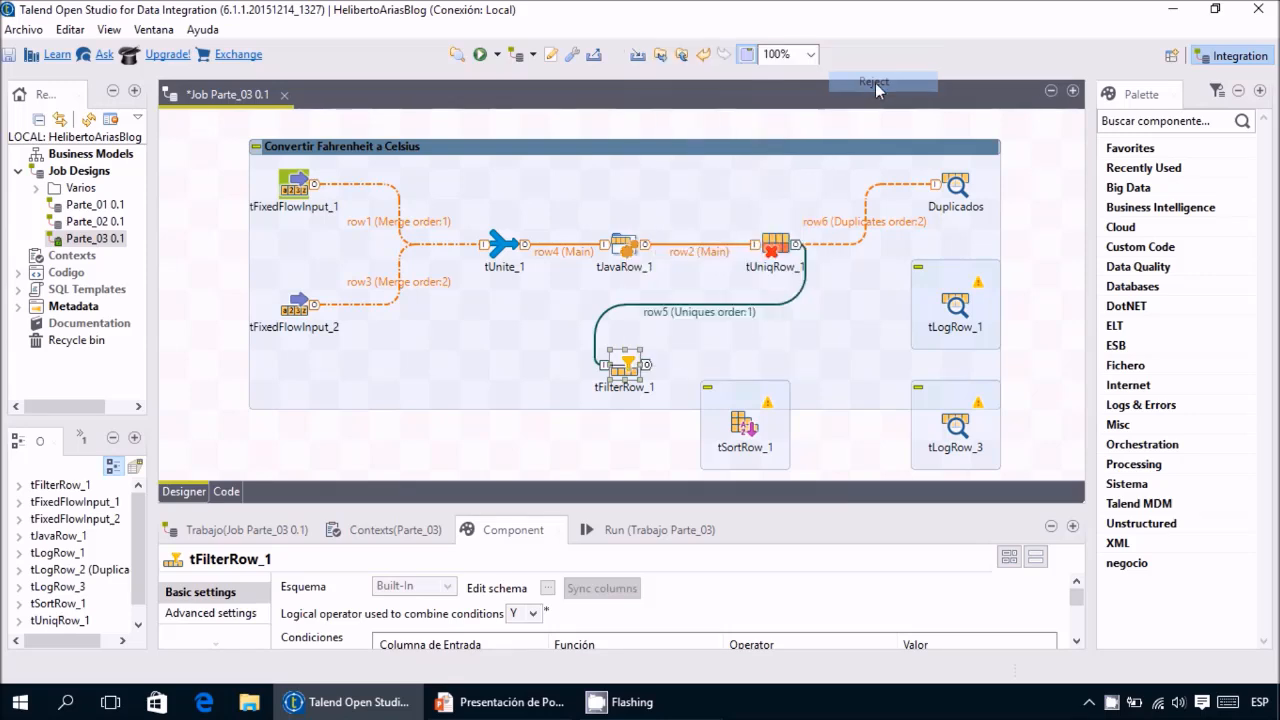
left_click(955, 310)
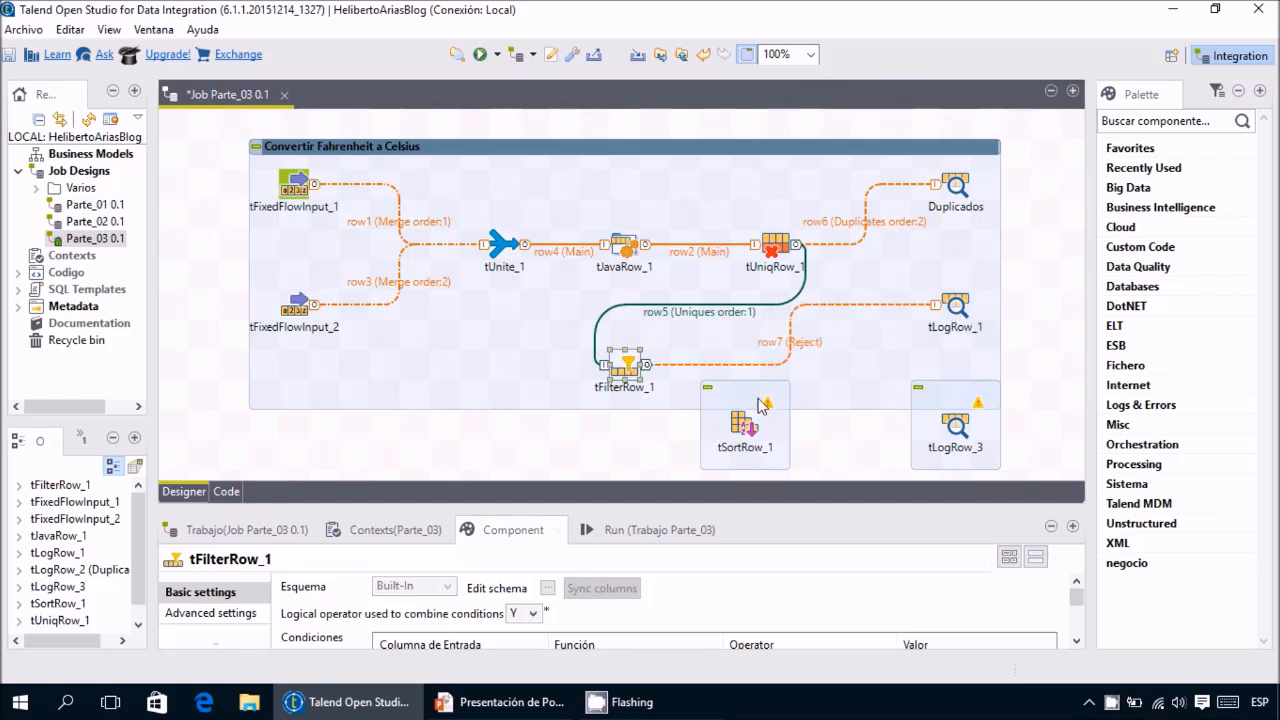
Connect the Filter row of tFilterRow_1 to tSortRow_1, and the Main row of tSortRow_1 to tLogRow_3.
right_click(636, 368)
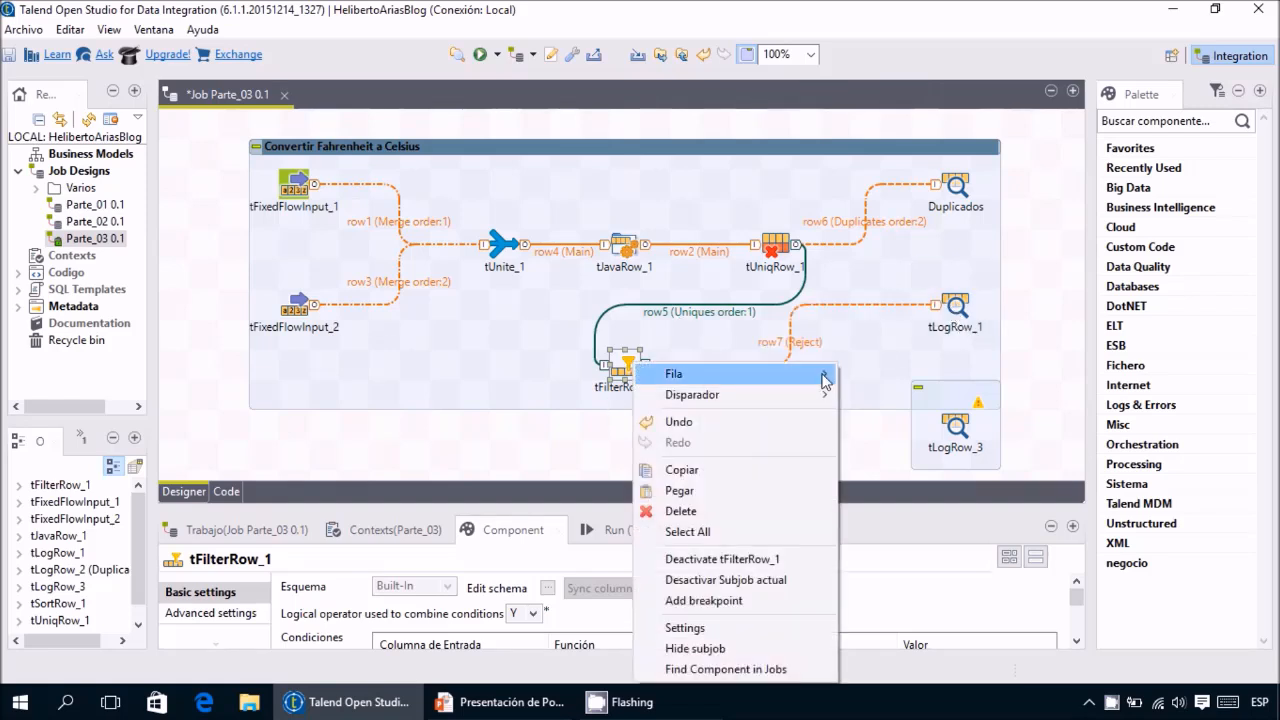
mouse_move(823, 373)
left_click(873, 375)
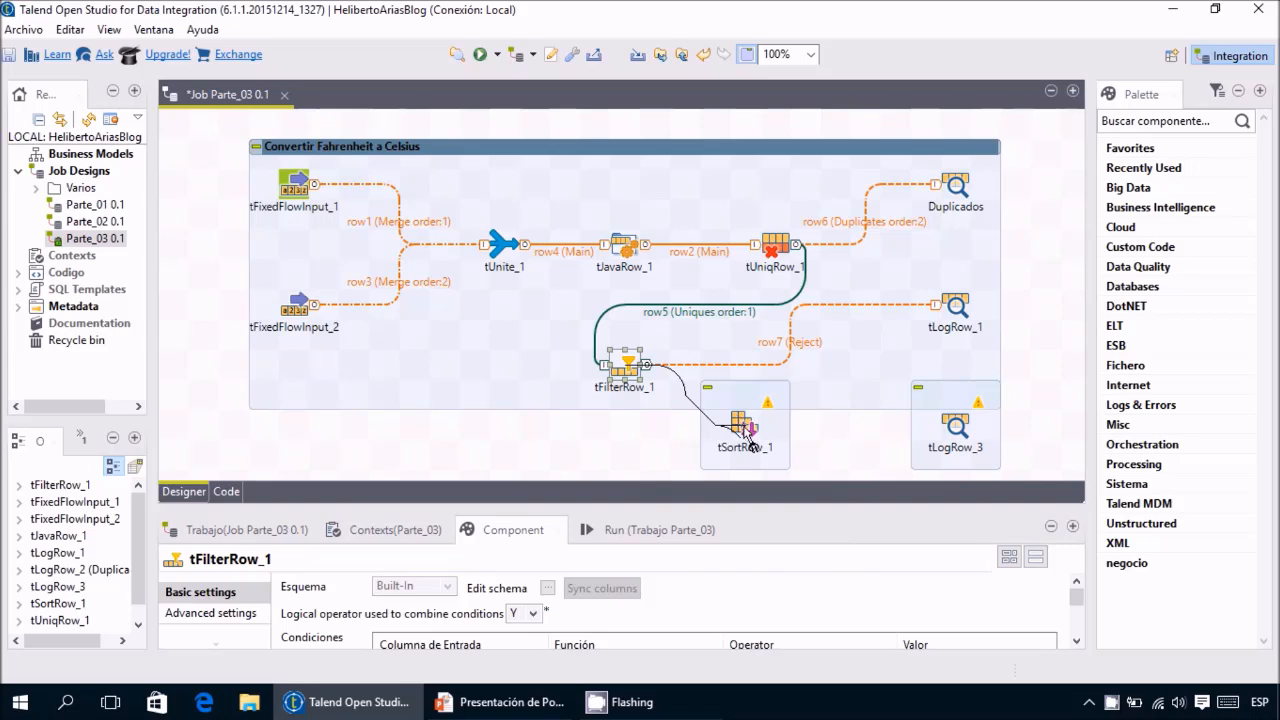
left_click(743, 428)
left_click_drag(745, 430, 958, 430)
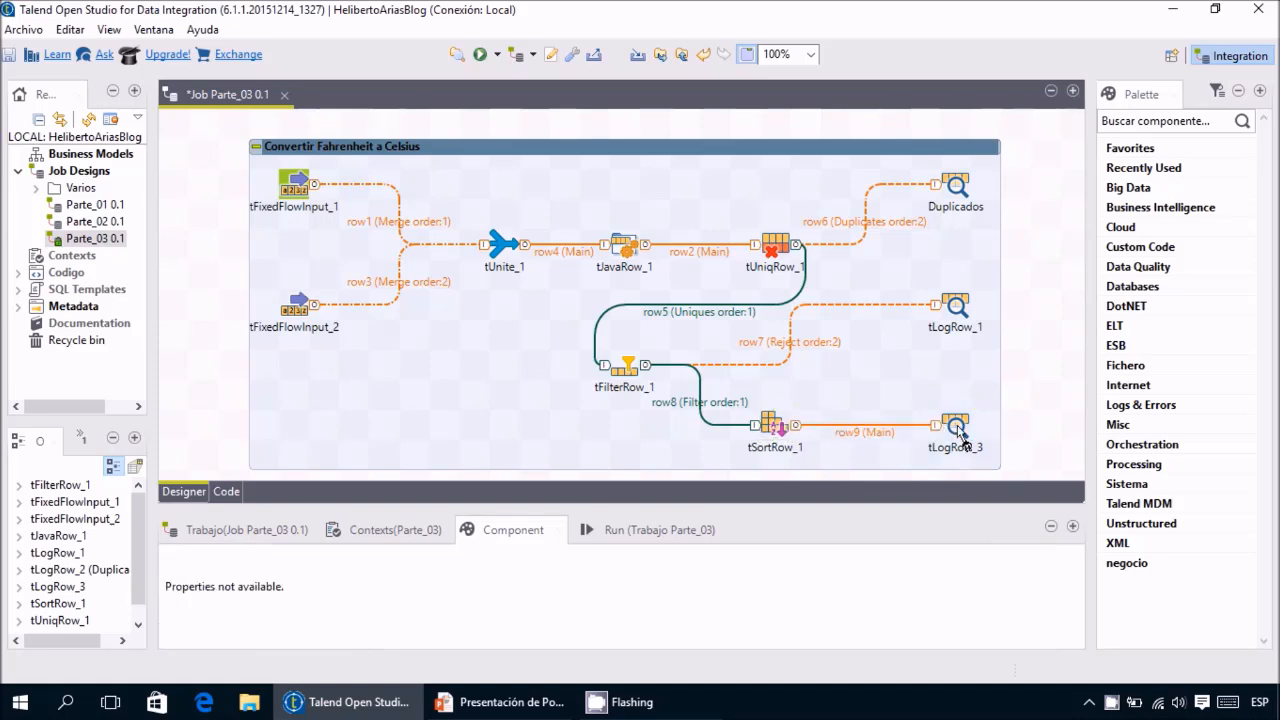
Enlarge the settings area and review the filter condition of tFilterRow_1.
left_click(627, 372)
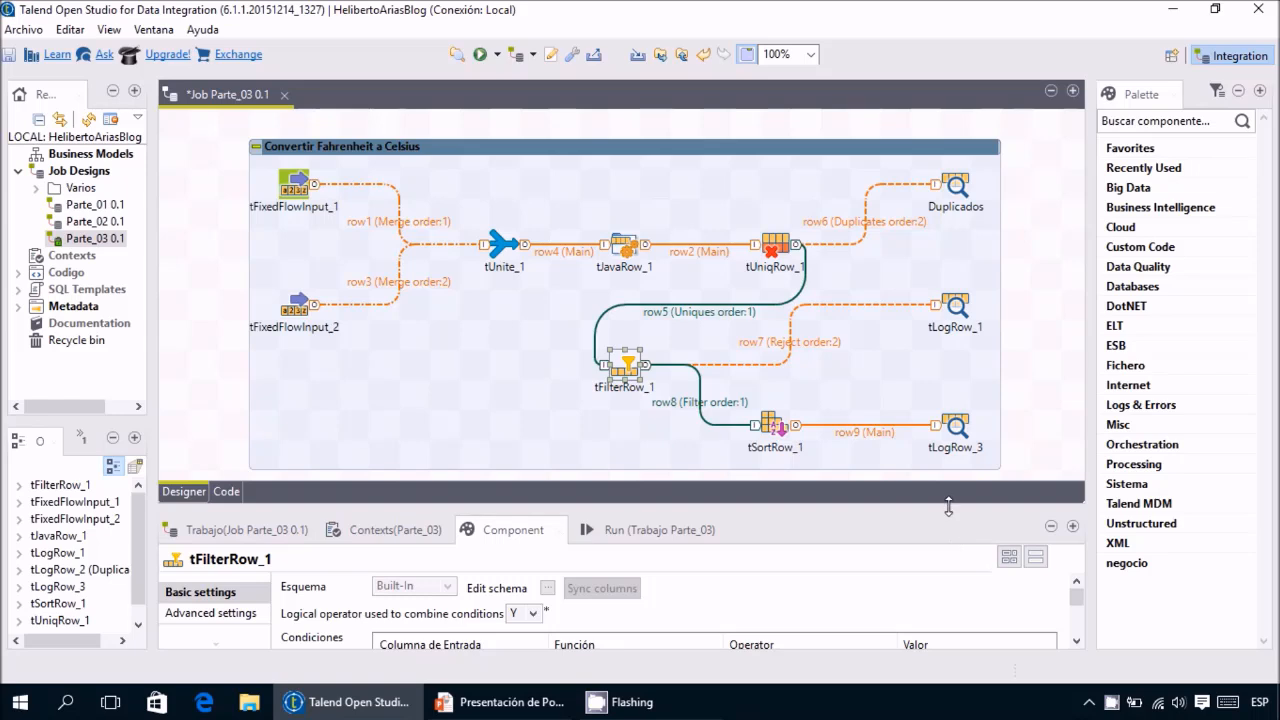
left_click_drag(949, 507, 949, 405)
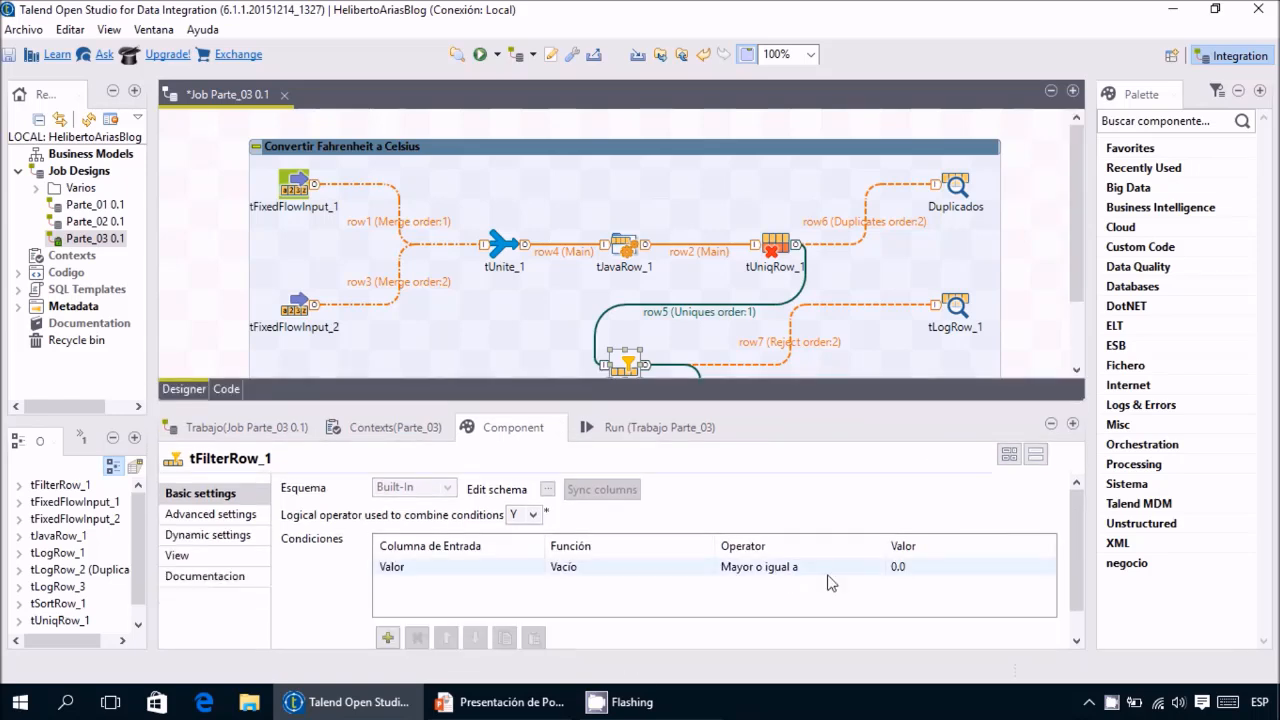
left_click_drag(1074, 249, 1084, 321)
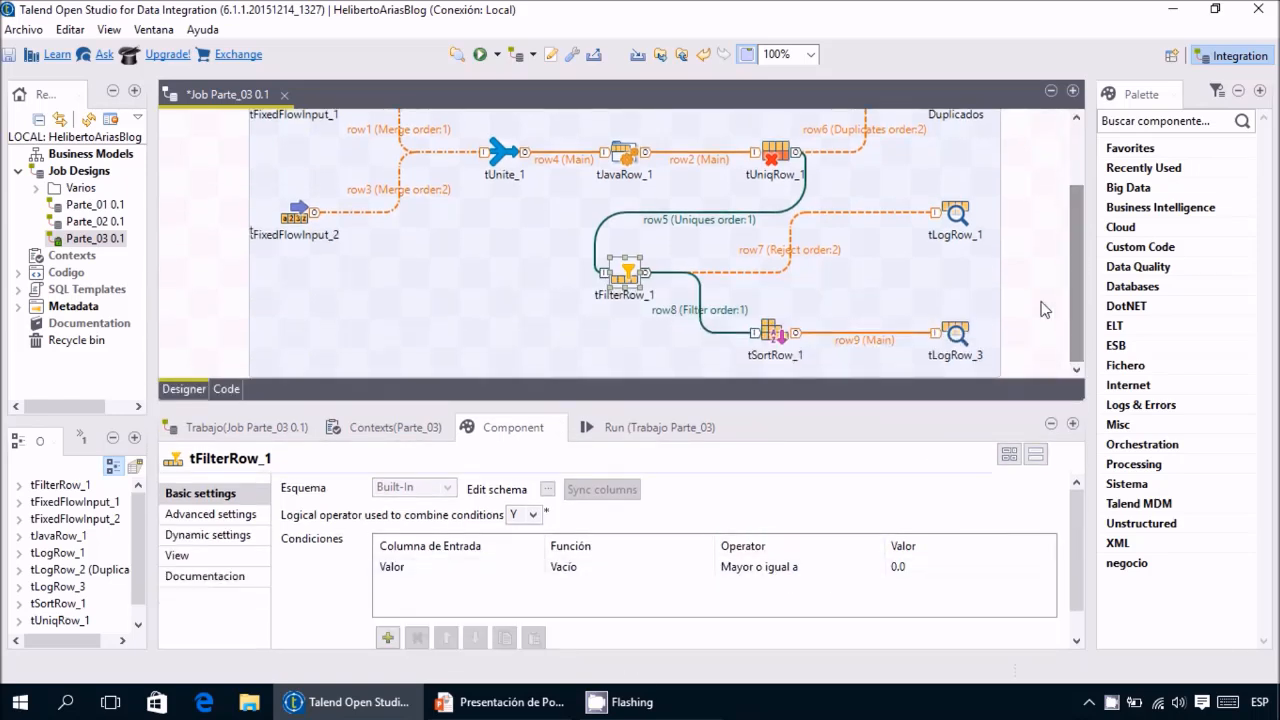
Set the label format of tLogRow_1 to "Menor quer cero".
left_click(958, 220)
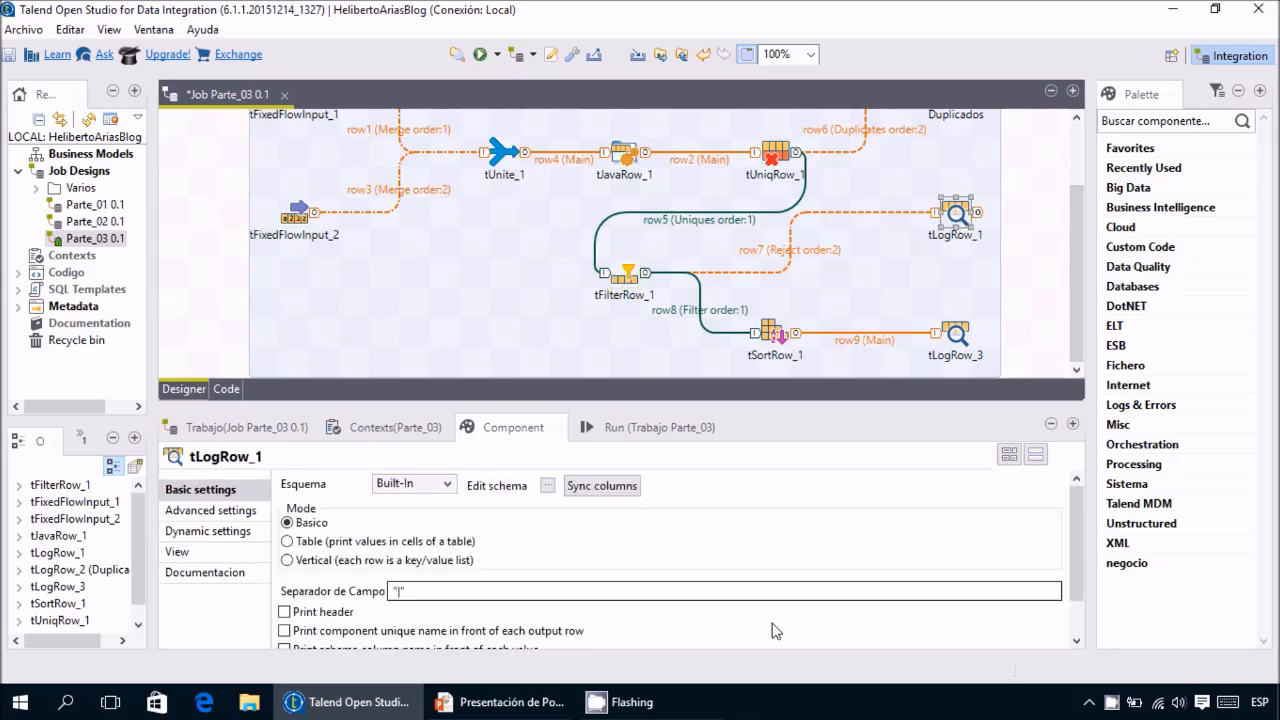
left_click(186, 555)
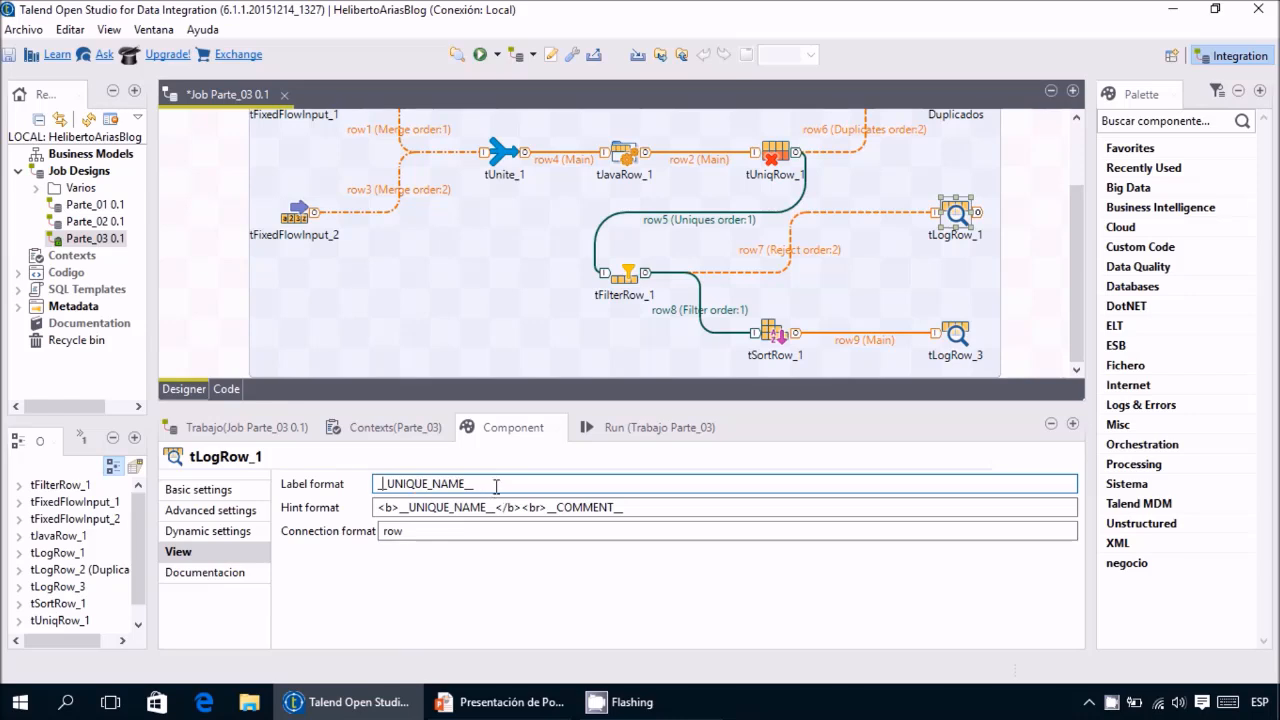
left_click_drag(497, 484, 184, 470)
type("Menor")
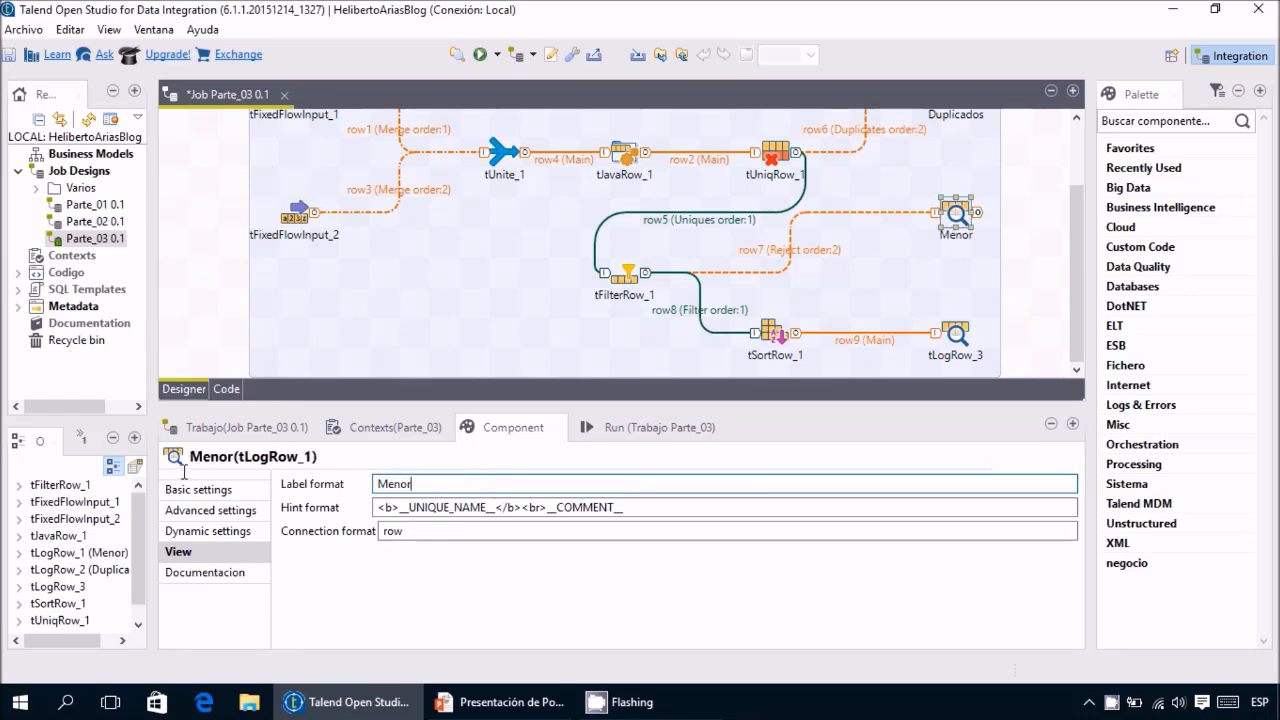
type(" quer cero")
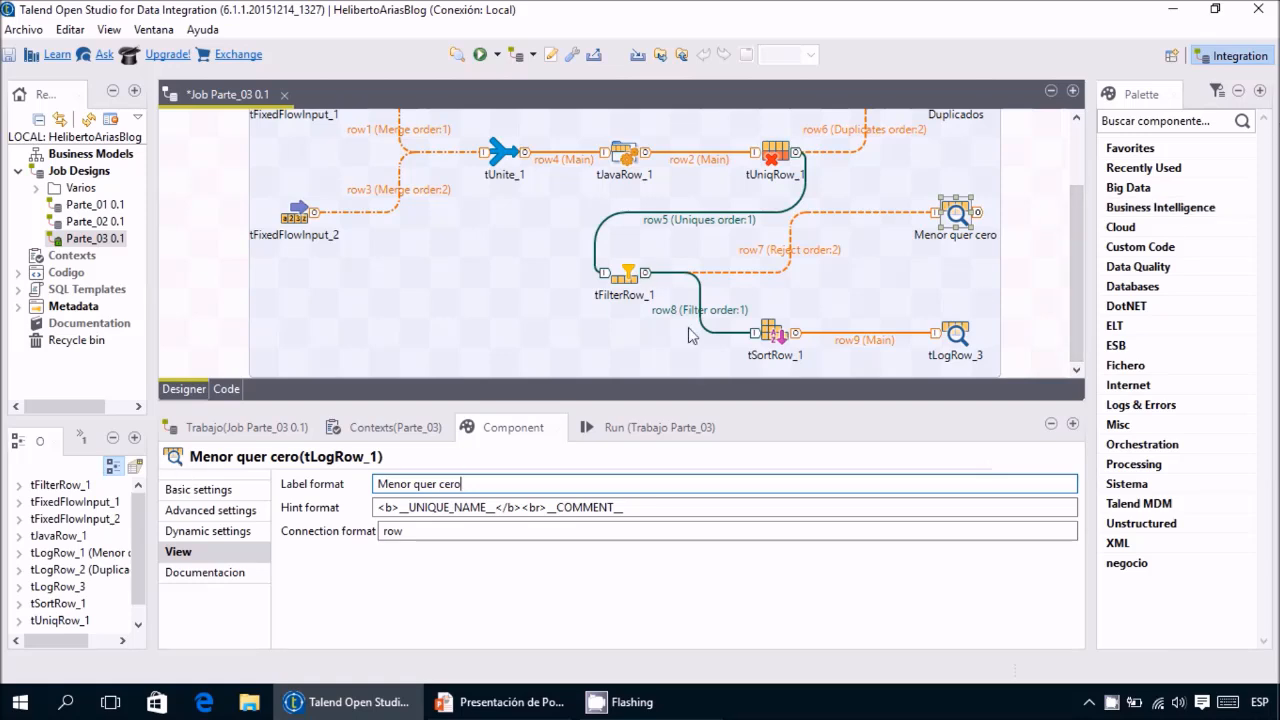
Add a sort criterion to tSortRow_1 on the column Valor with numérico order and Ascendente direction.
left_click(772, 332)
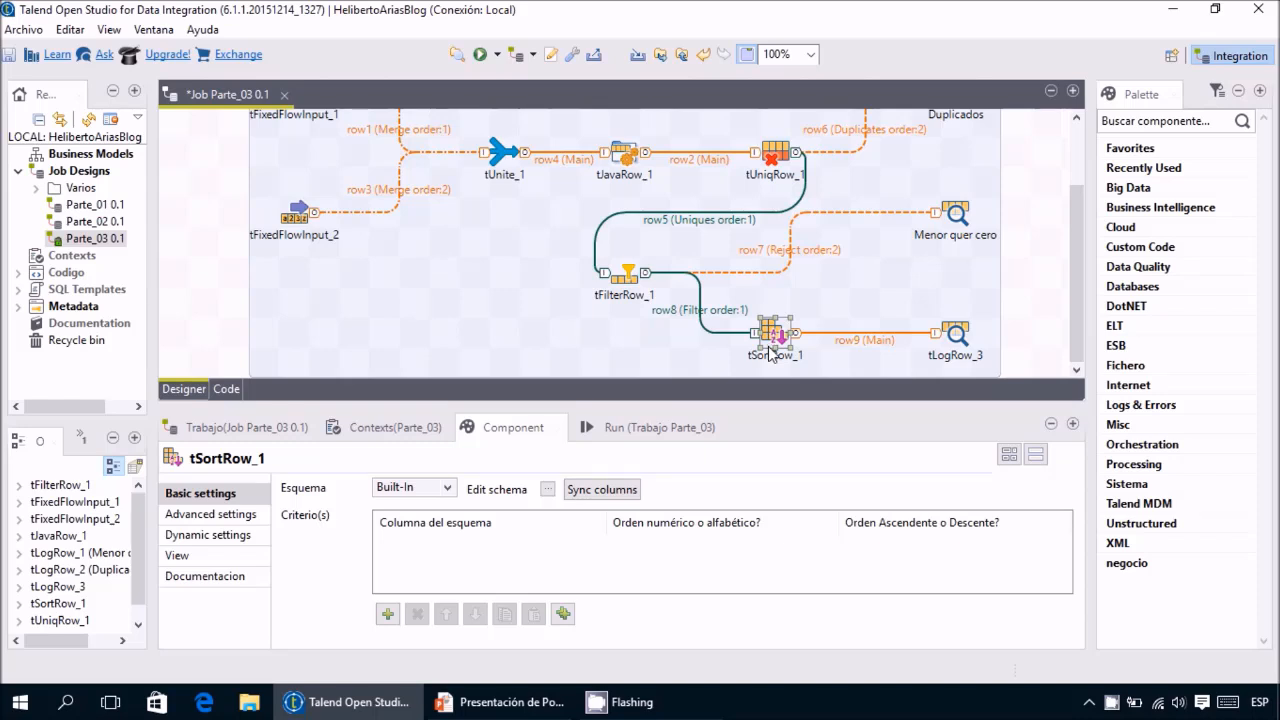
left_click(387, 613)
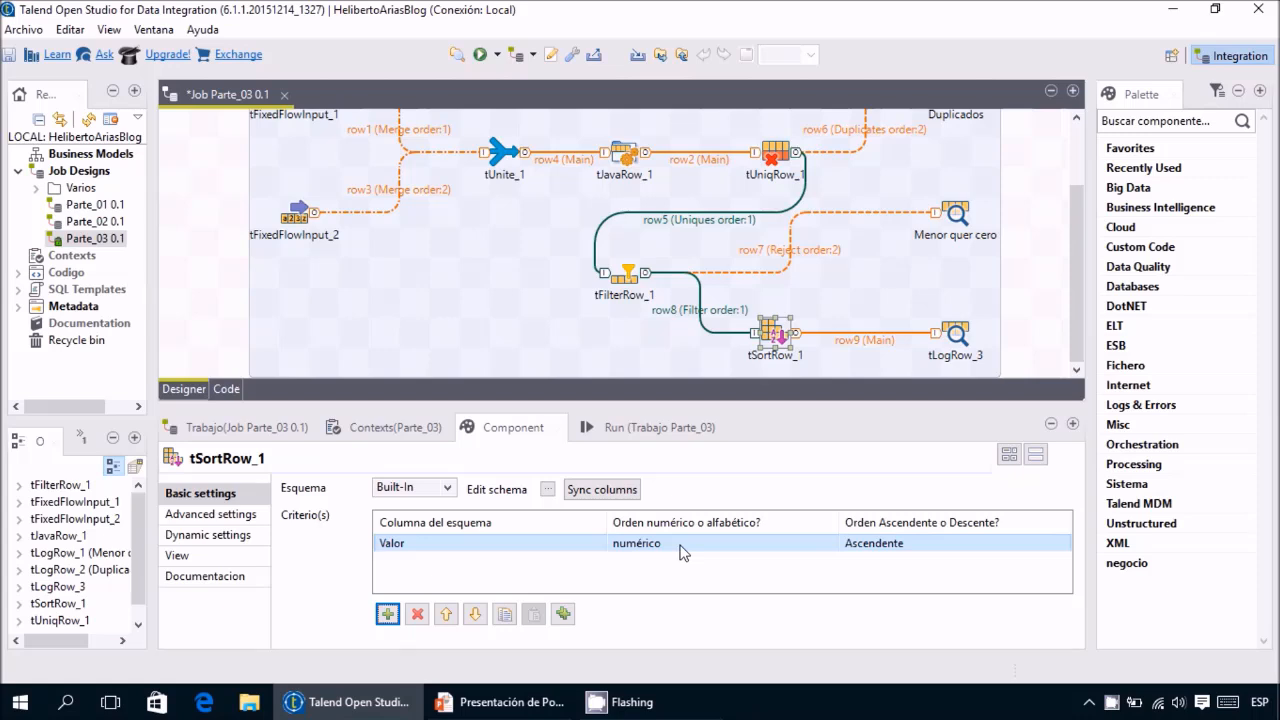
left_click(960, 551)
left_click(1064, 543)
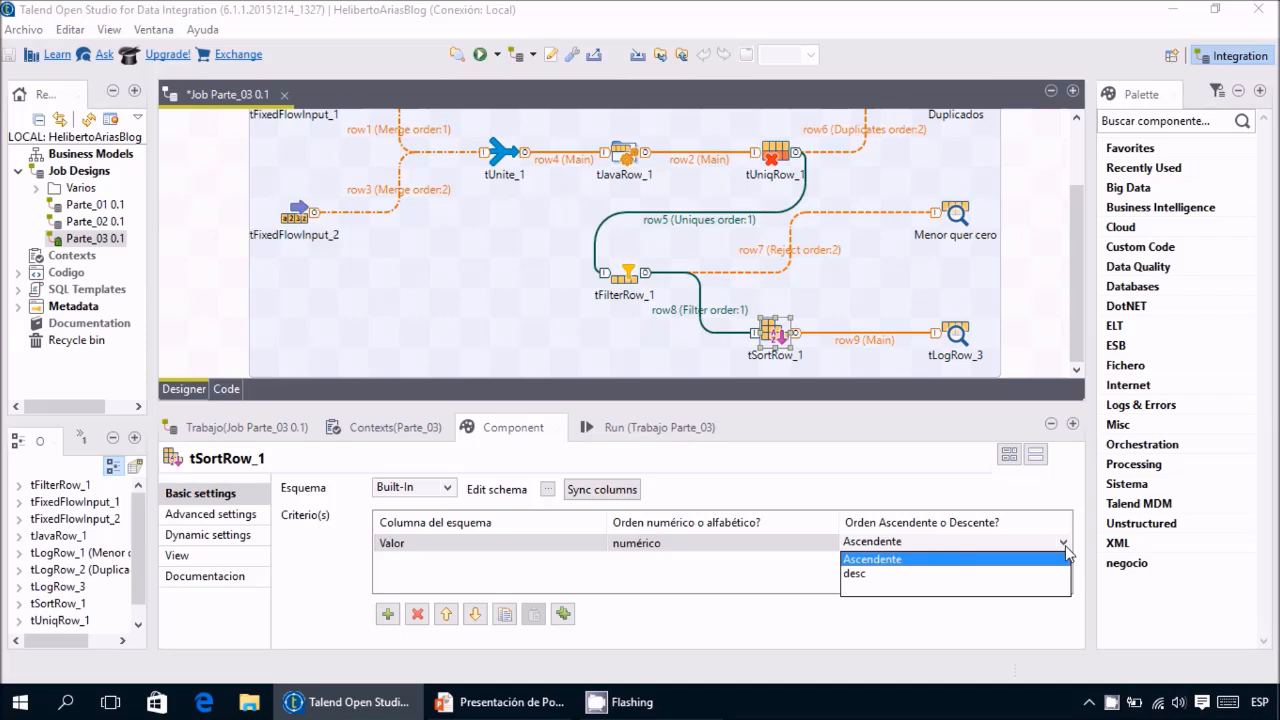
left_click(1062, 558)
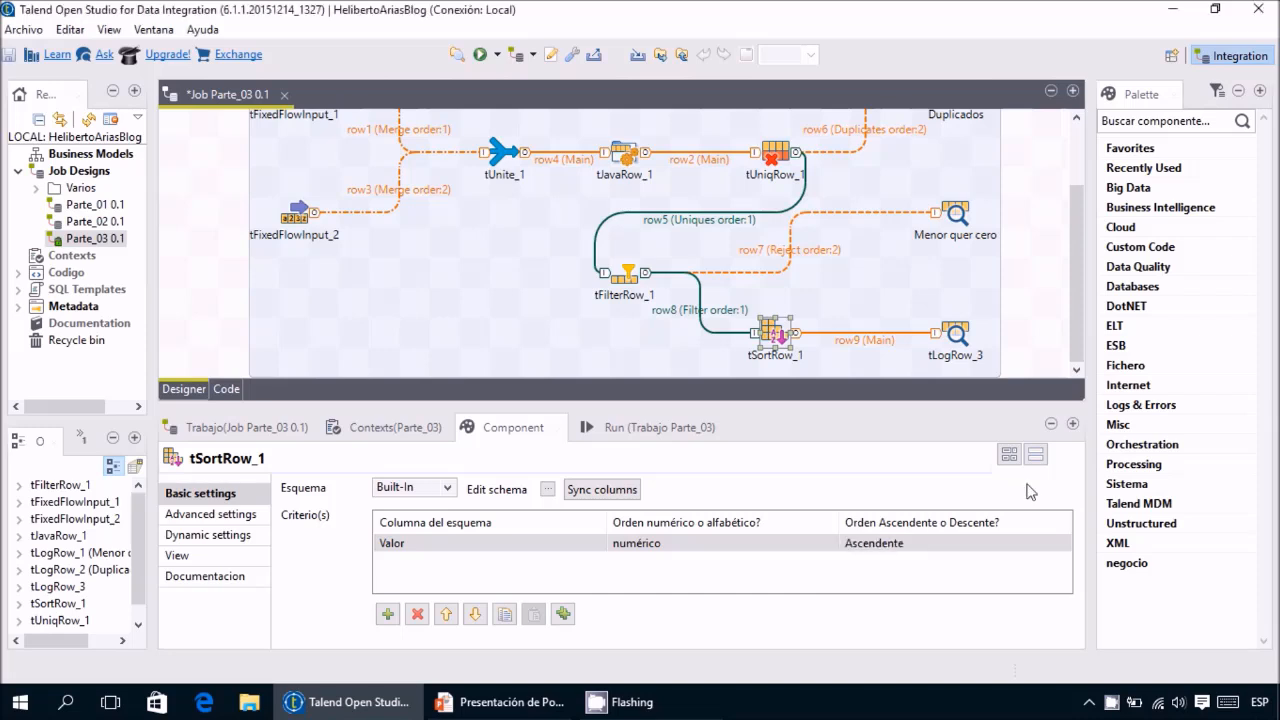
Set the label format of tLogRow_3 to "Orden Asc".
left_click(955, 333)
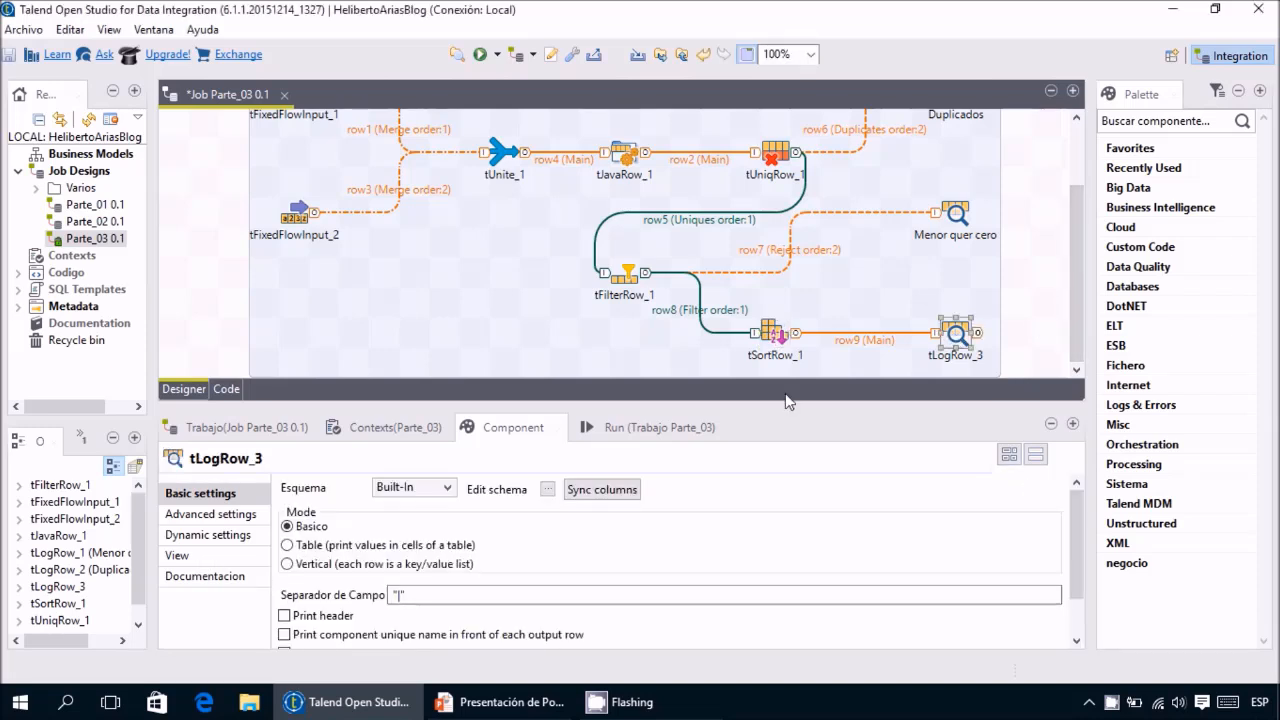
left_click(215, 560)
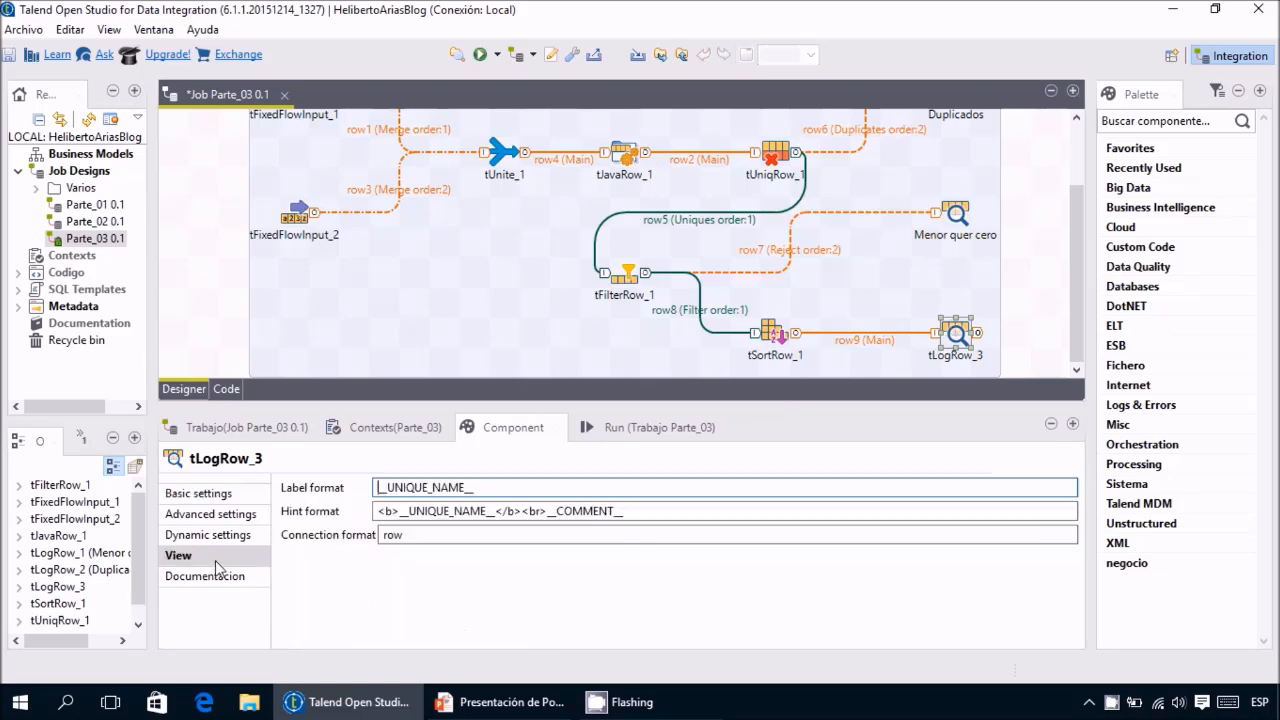
left_click_drag(480, 487, 330, 488)
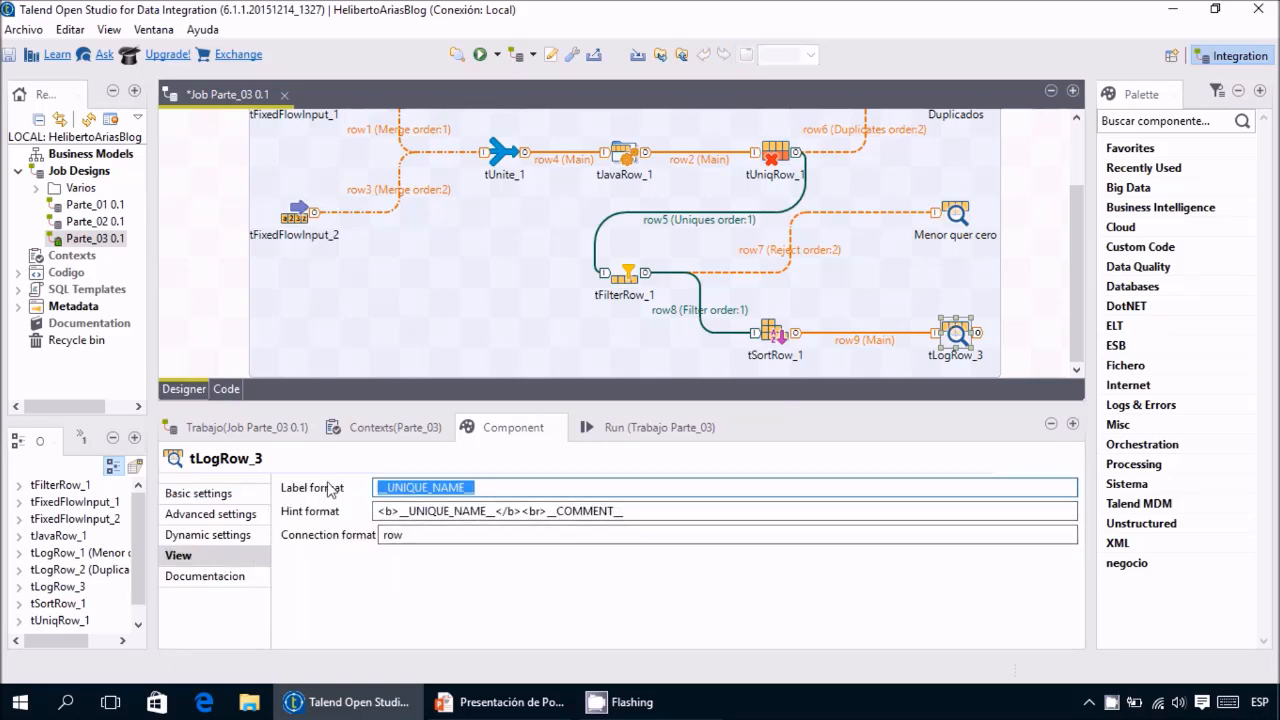
type("Or")
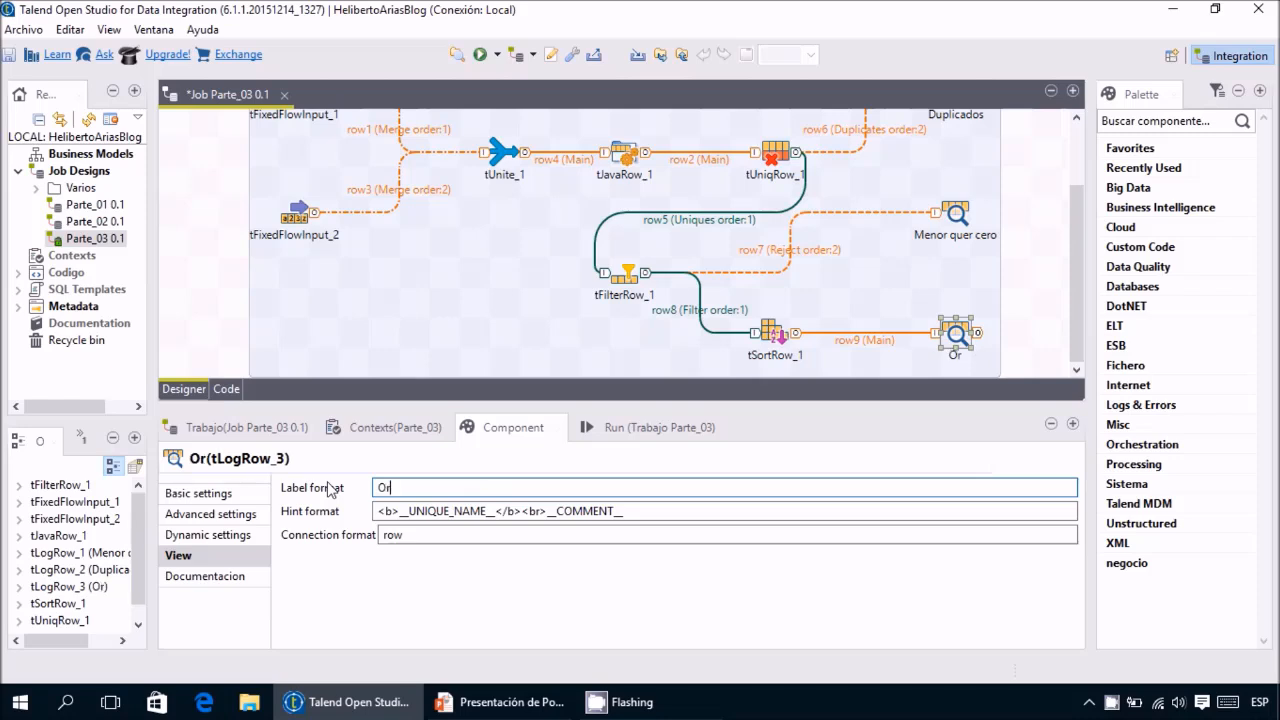
type("den Asc")
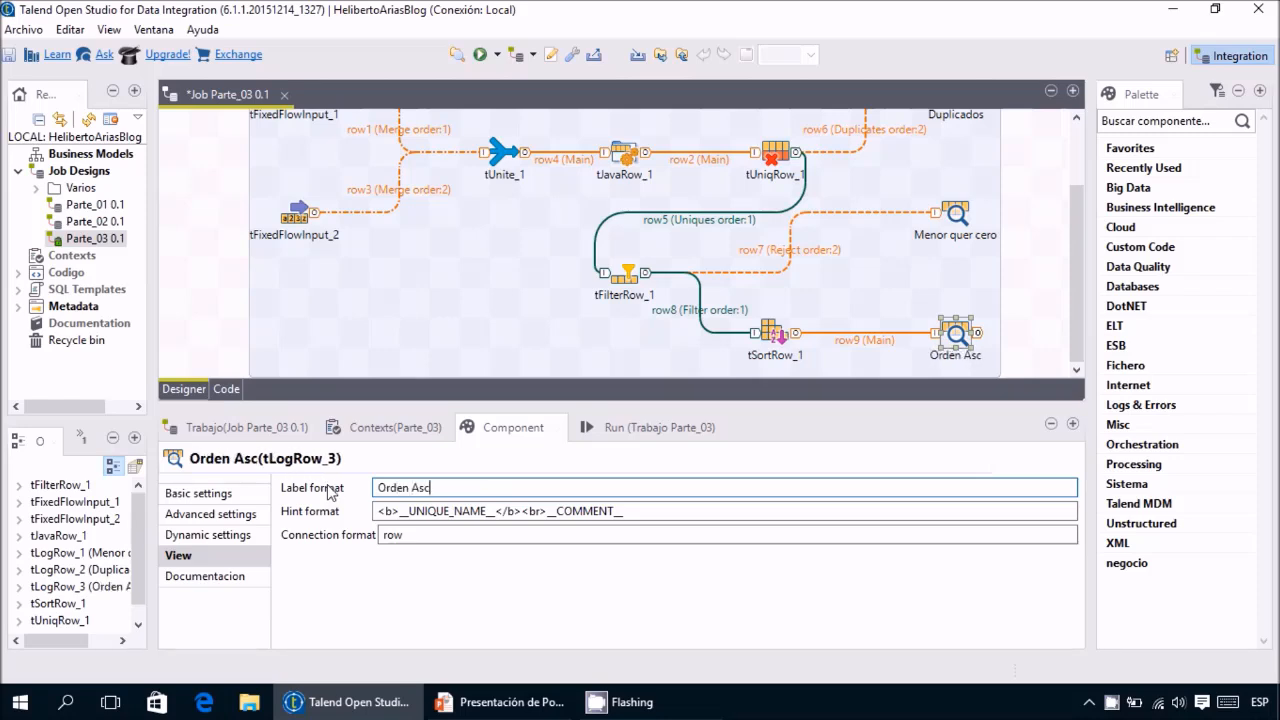
Save the Parte_03 job and open its run view.
scroll(1078, 246, "up", 3)
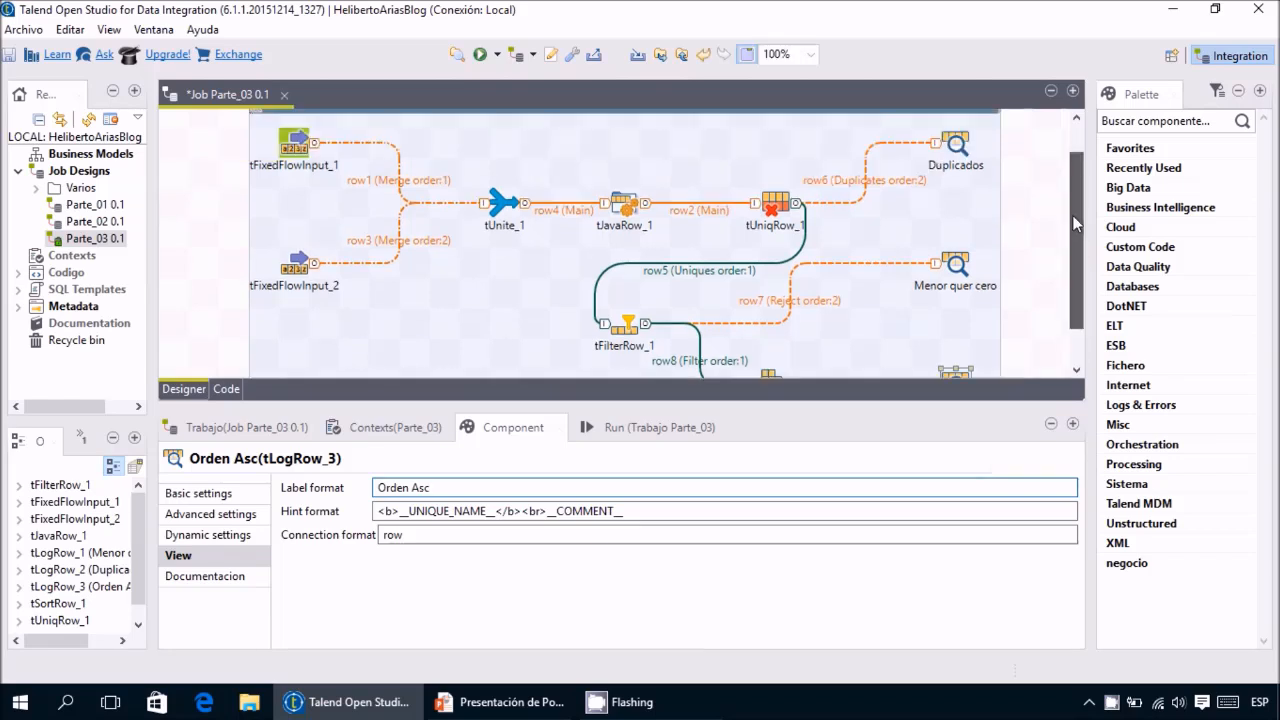
scroll(1076, 226, "down", 1)
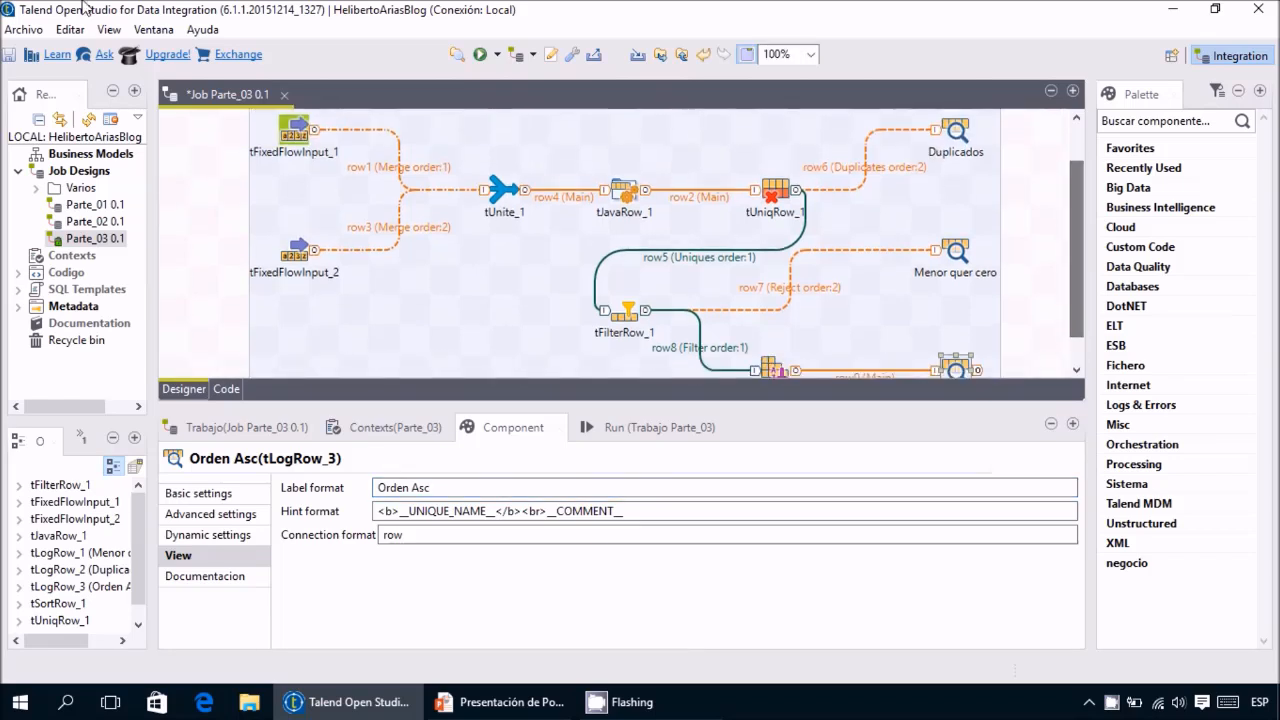
left_click(8, 58)
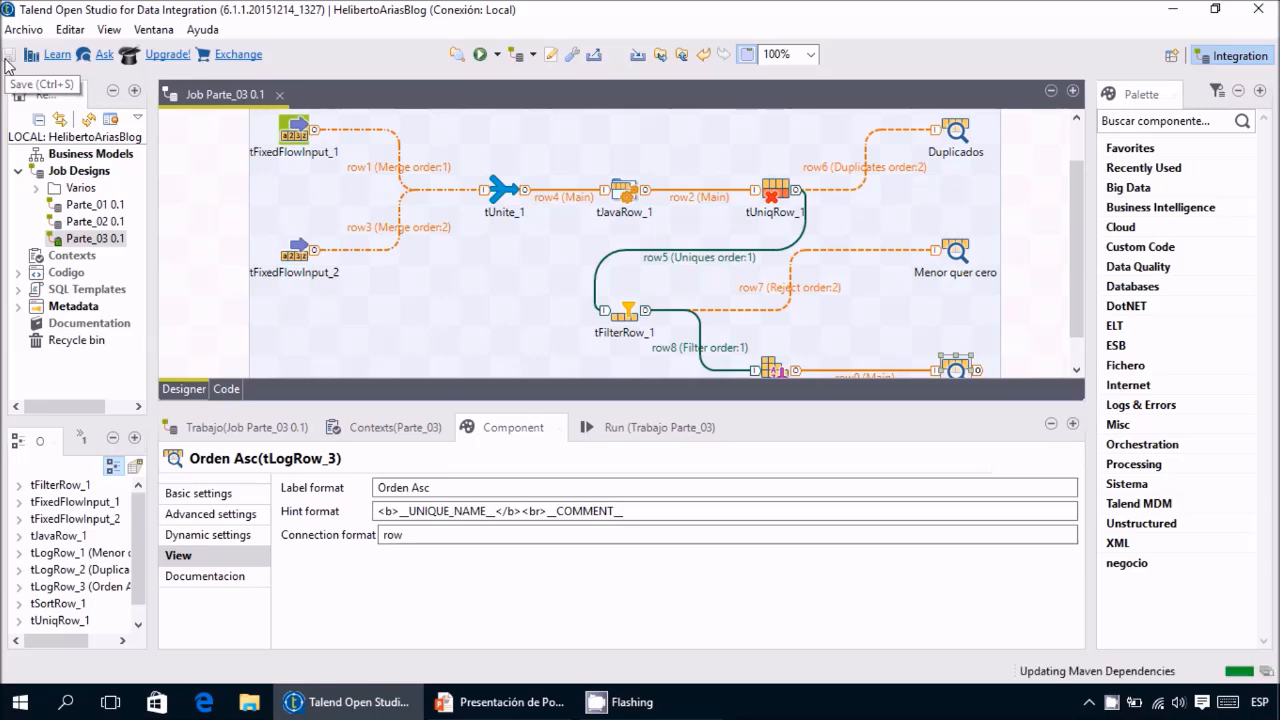
left_click(598, 428)
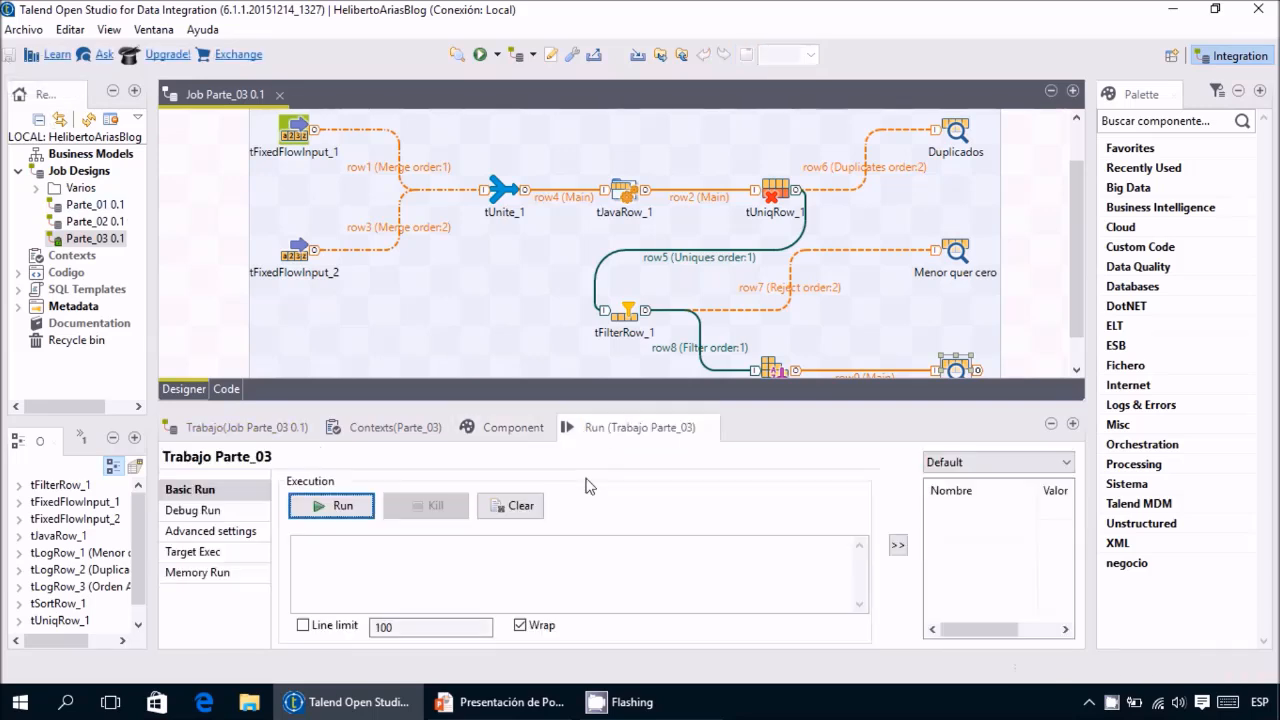
Run the Parte_03 job and examine the rows printed in an enlarged execution console.
left_click(321, 508)
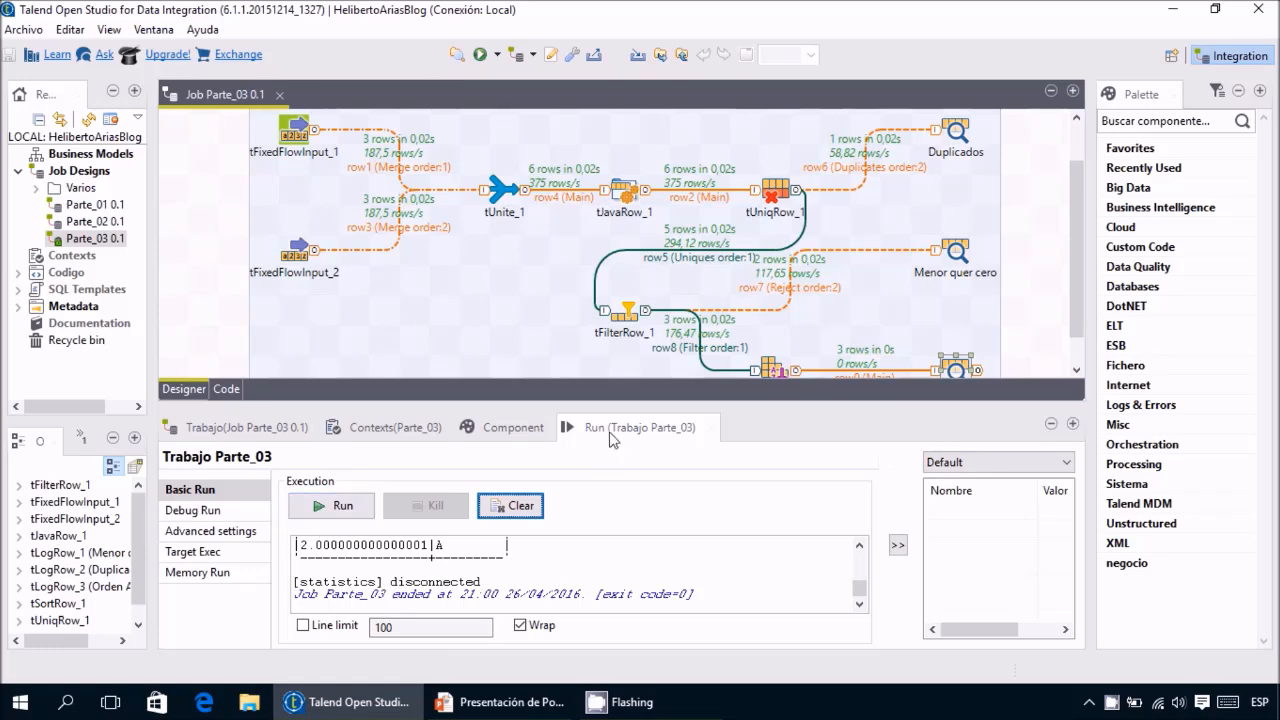
left_click_drag(606, 406, 609, 156)
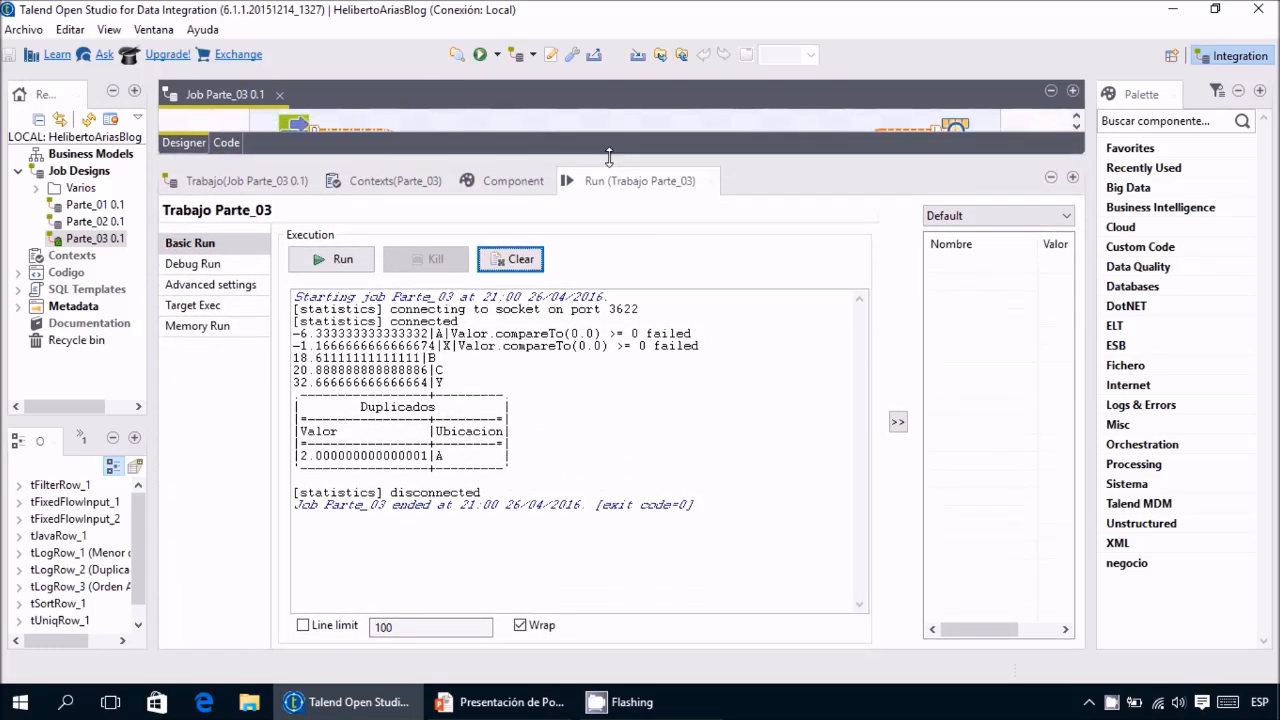
left_click(577, 441)
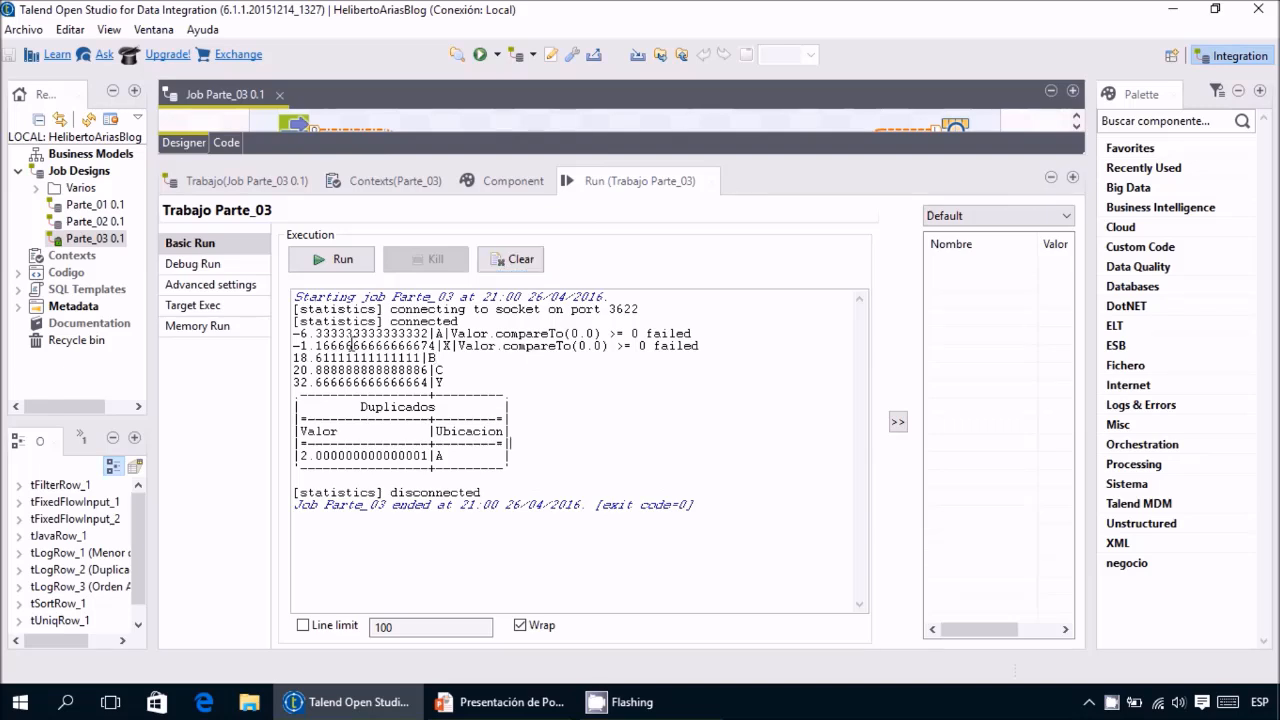
left_click_drag(295, 330, 459, 385)
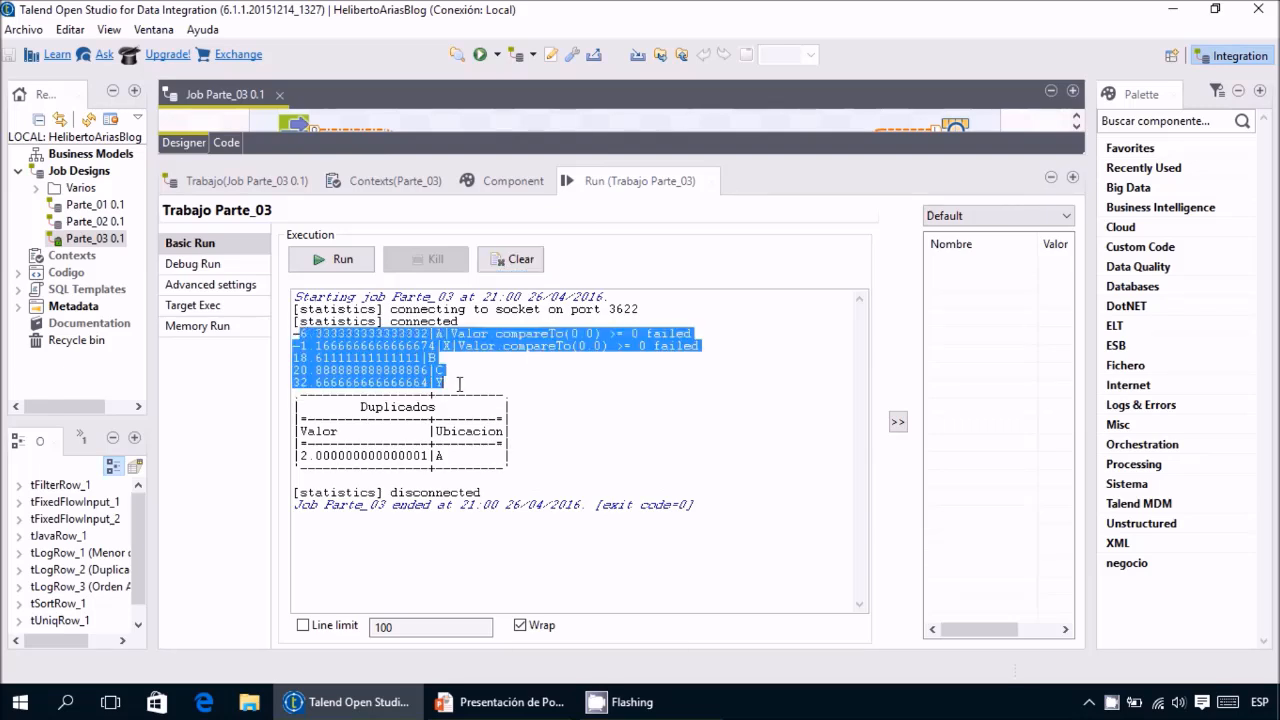
Set the output mode of the Menor quer cero log component to Table (print values in cells of a table).
double_click(676, 178)
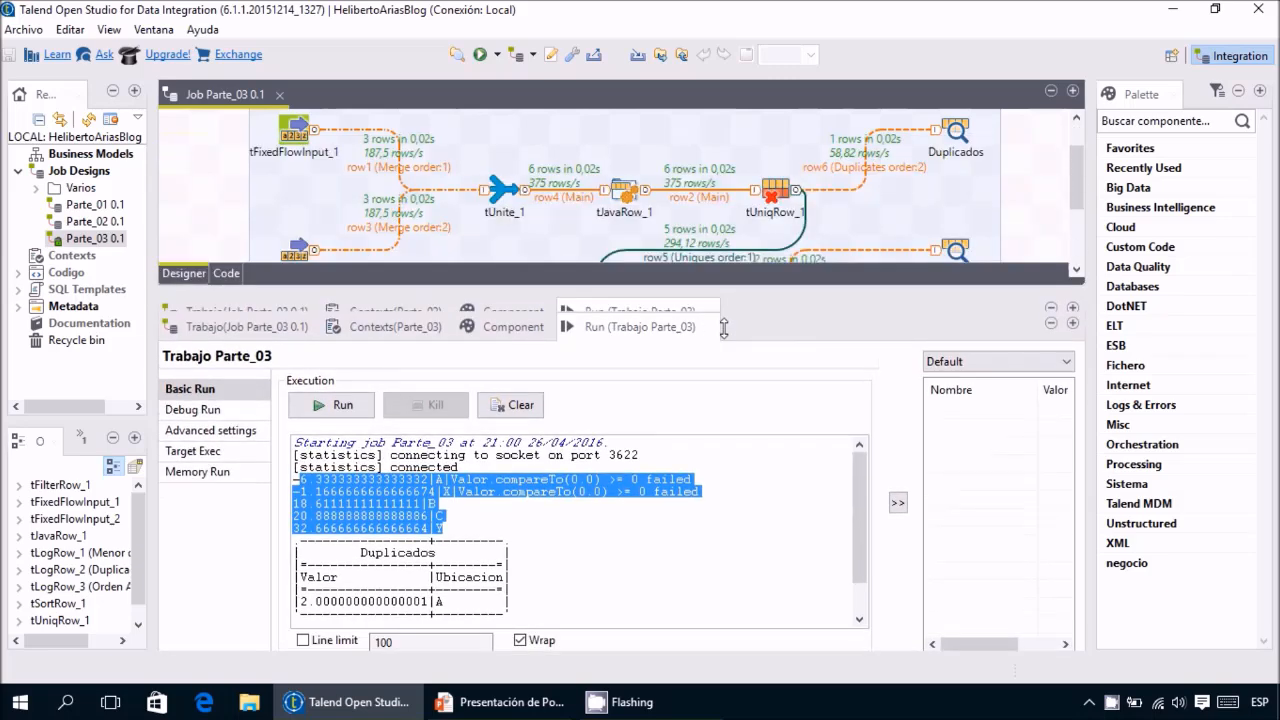
left_click(957, 251)
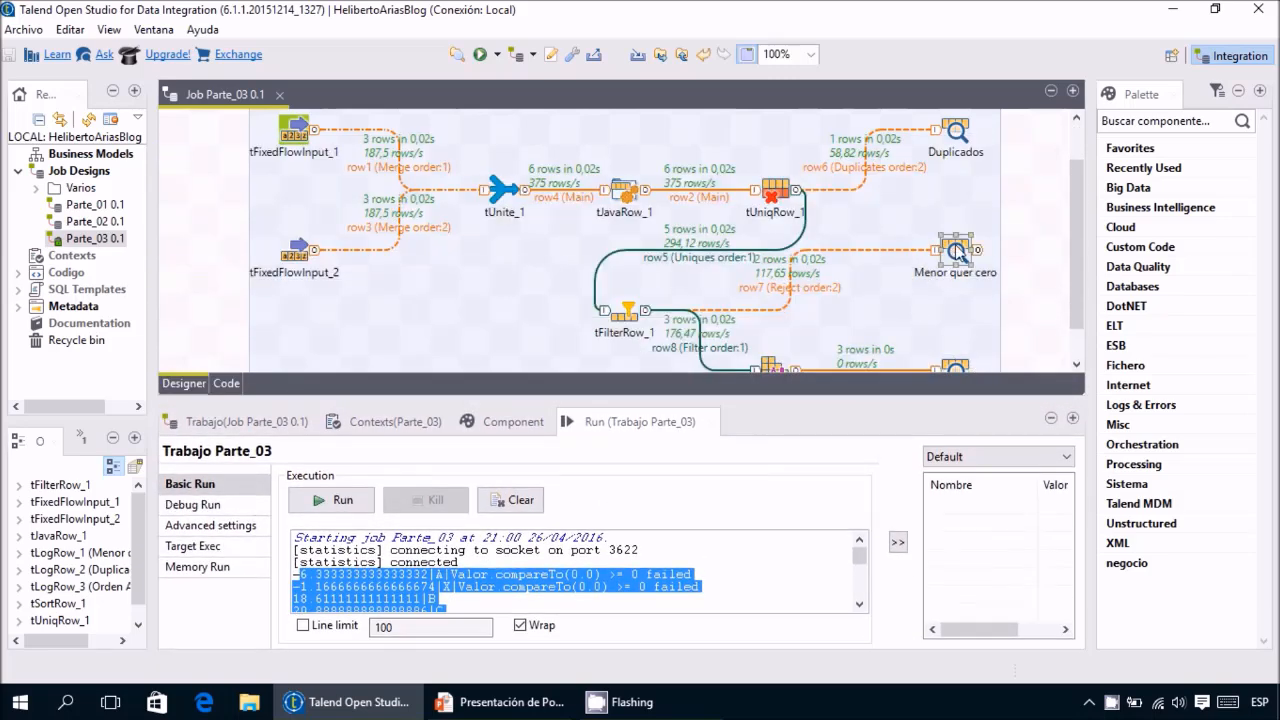
double_click(957, 251)
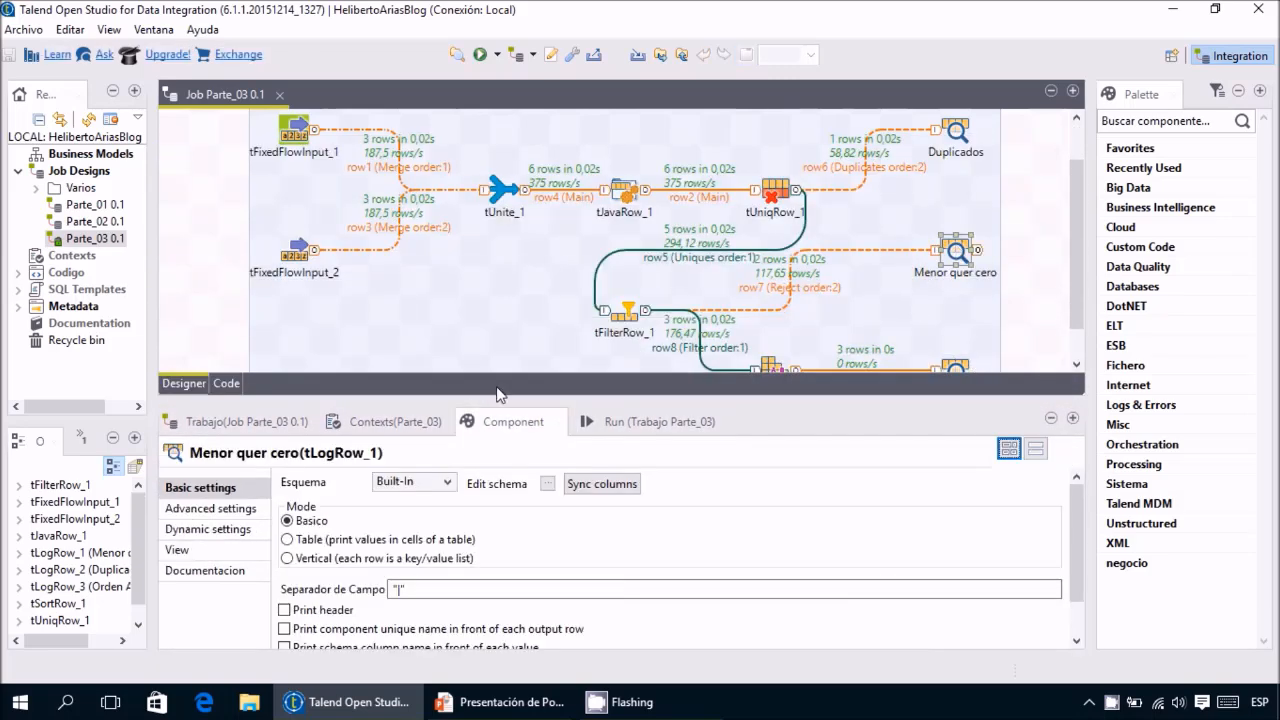
left_click(312, 539)
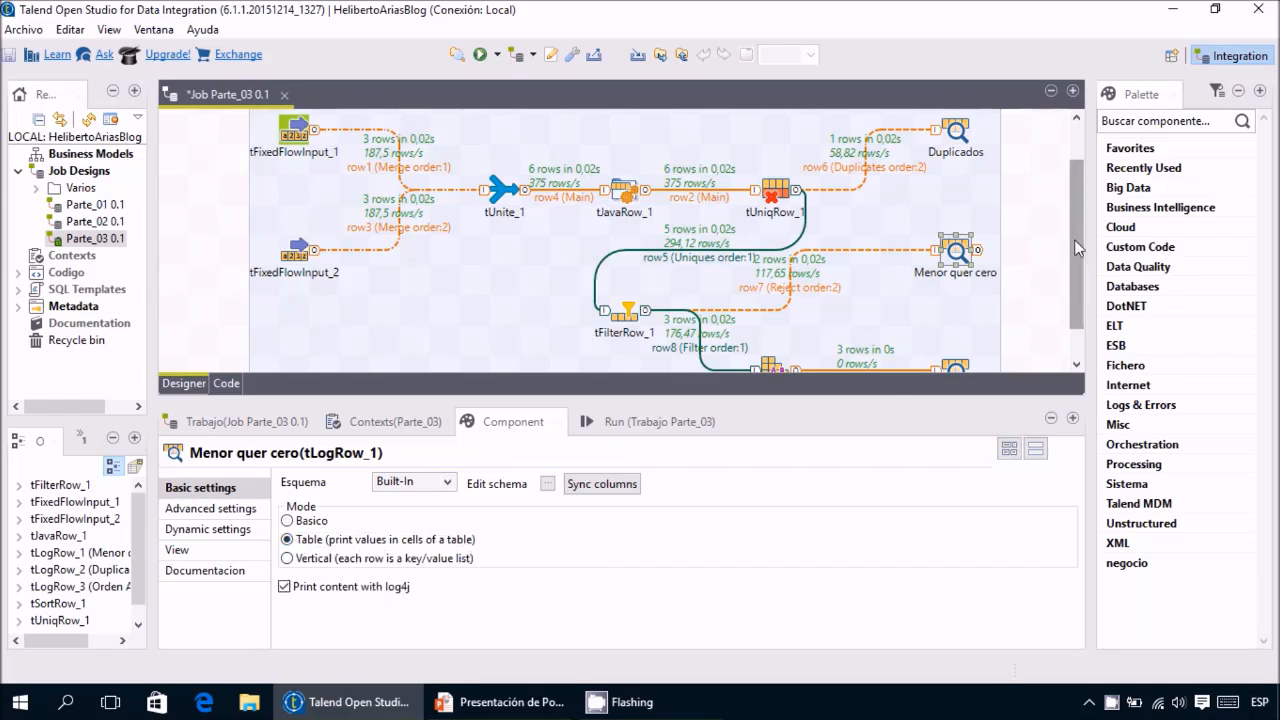
Set the output mode of the Orden Asc log component to Table and save the job.
scroll(1074, 248, "down", 2)
left_click(953, 330)
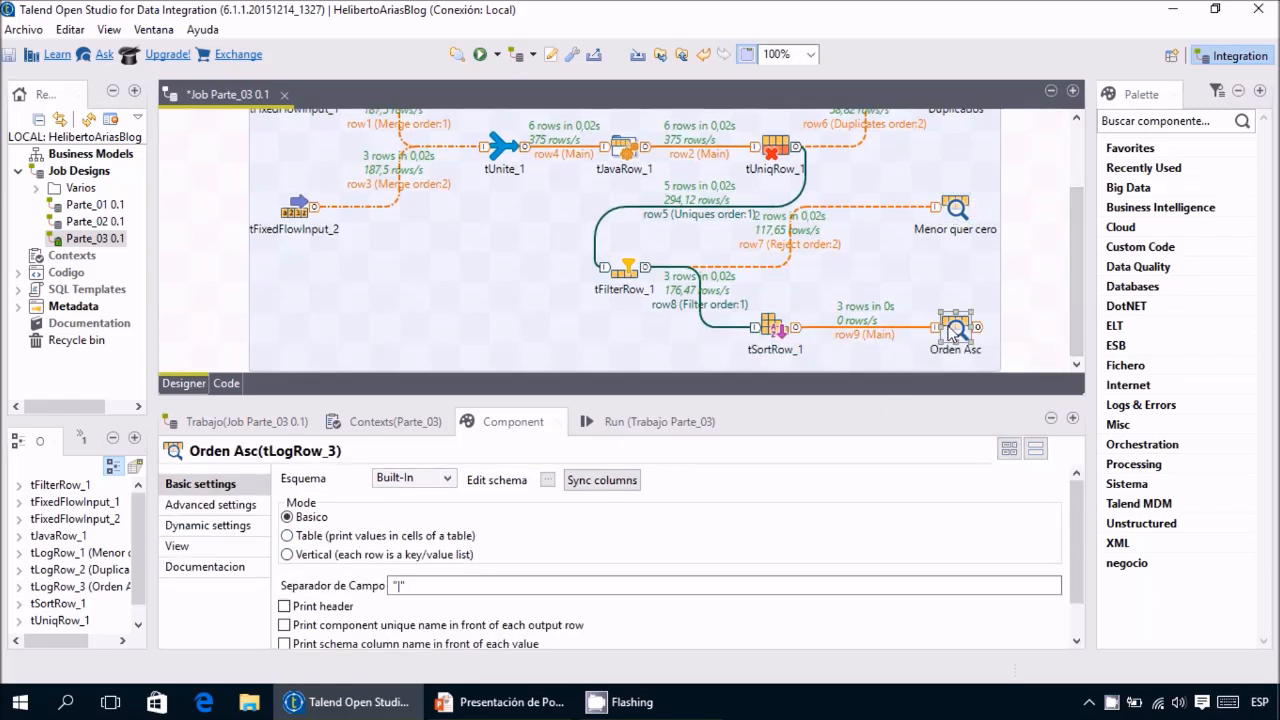
left_click(311, 540)
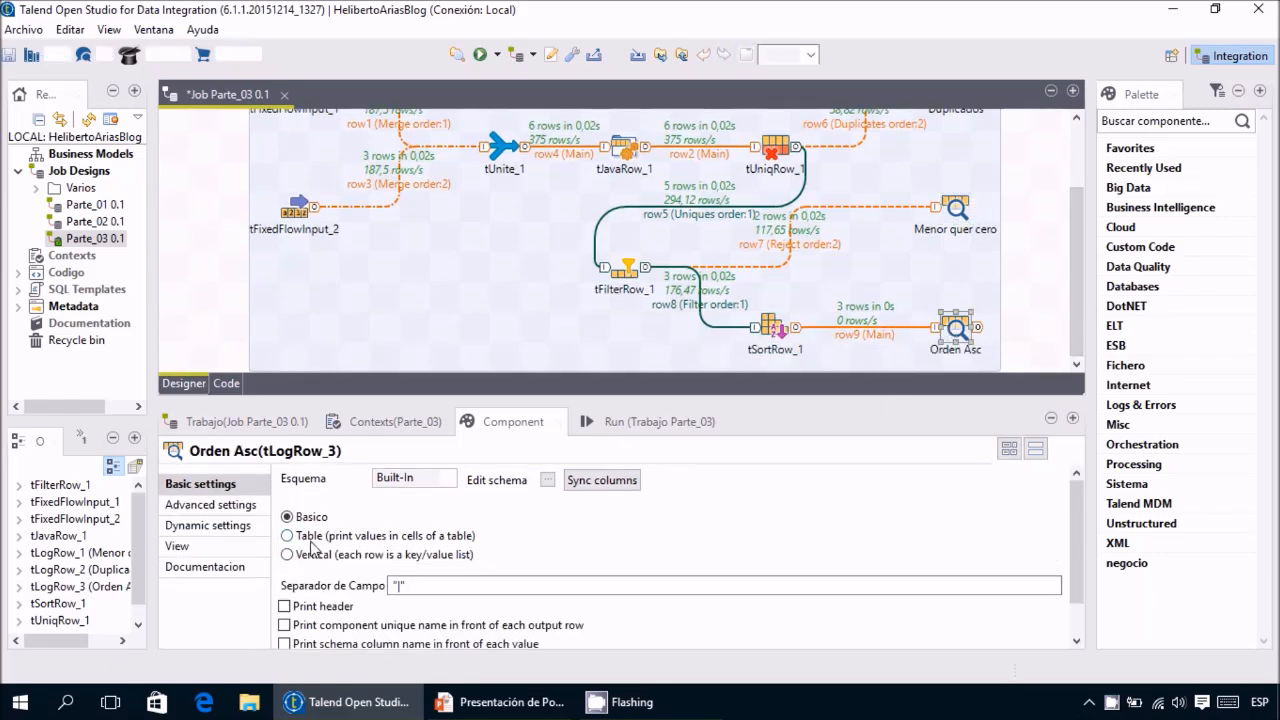
left_click(12, 54)
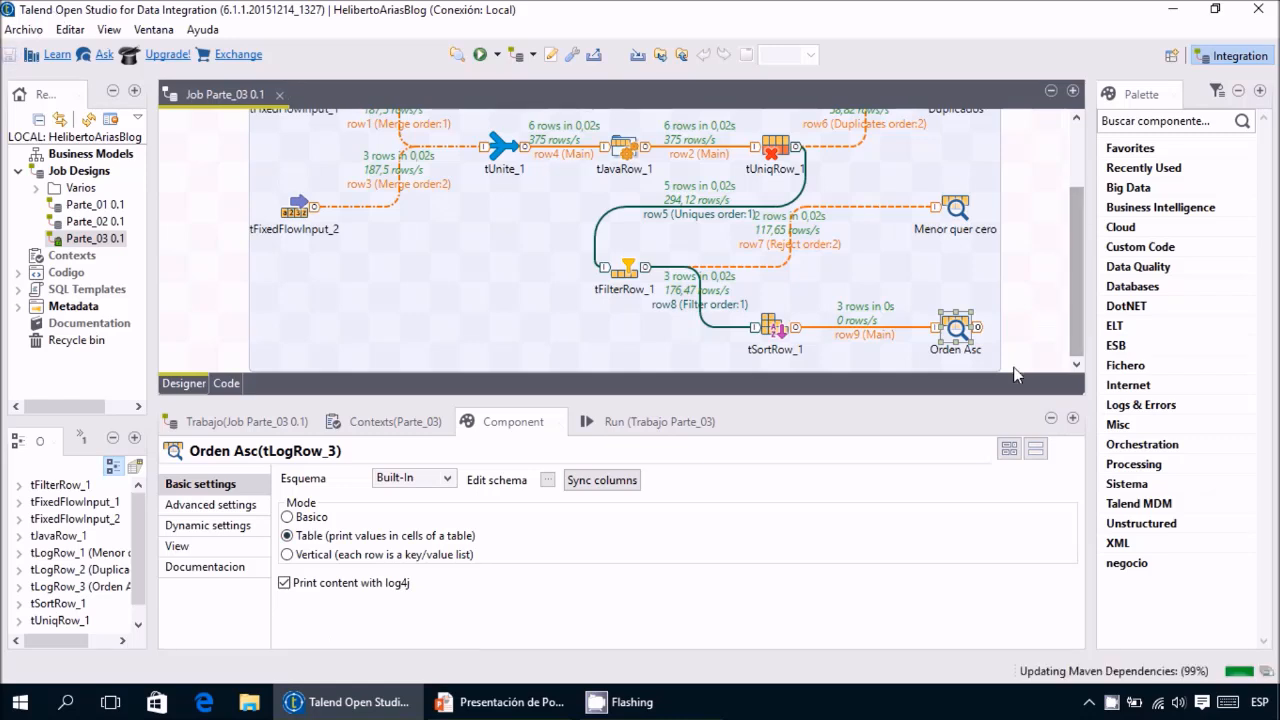
Clear the execution console and run the Parte_03 job again.
left_click_drag(1004, 398, 1004, 343)
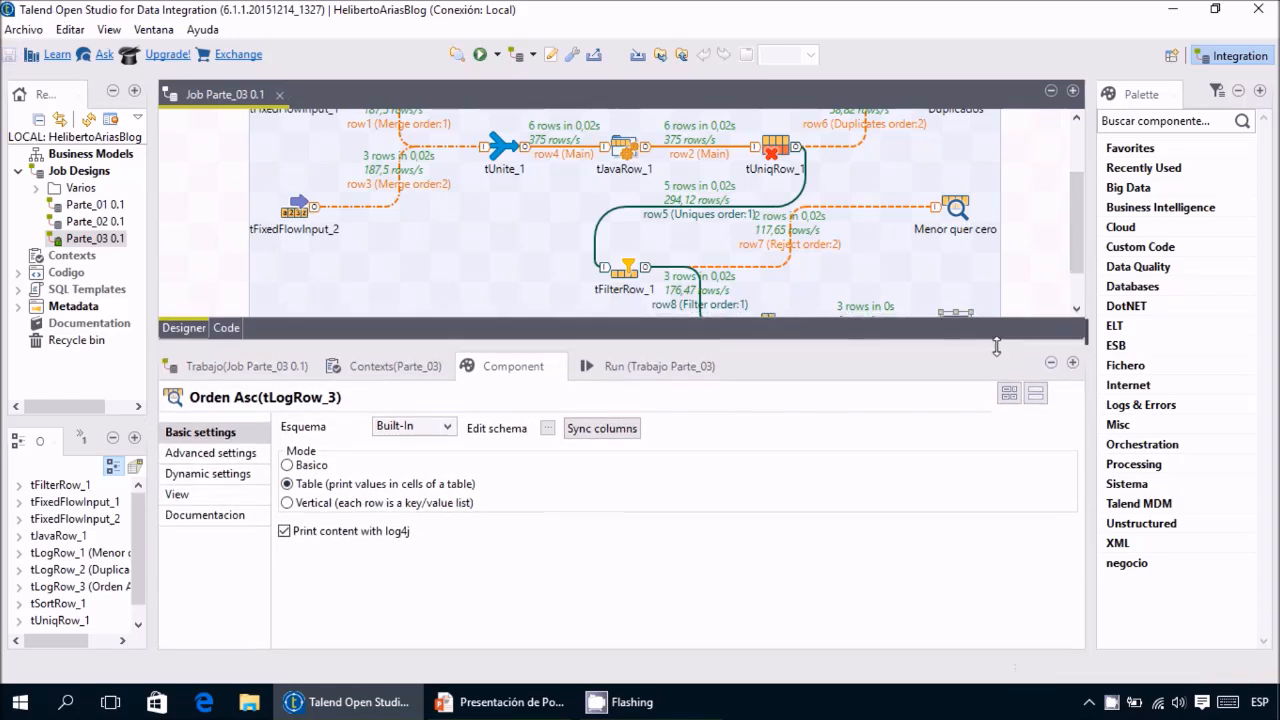
left_click(612, 368)
left_click(510, 445)
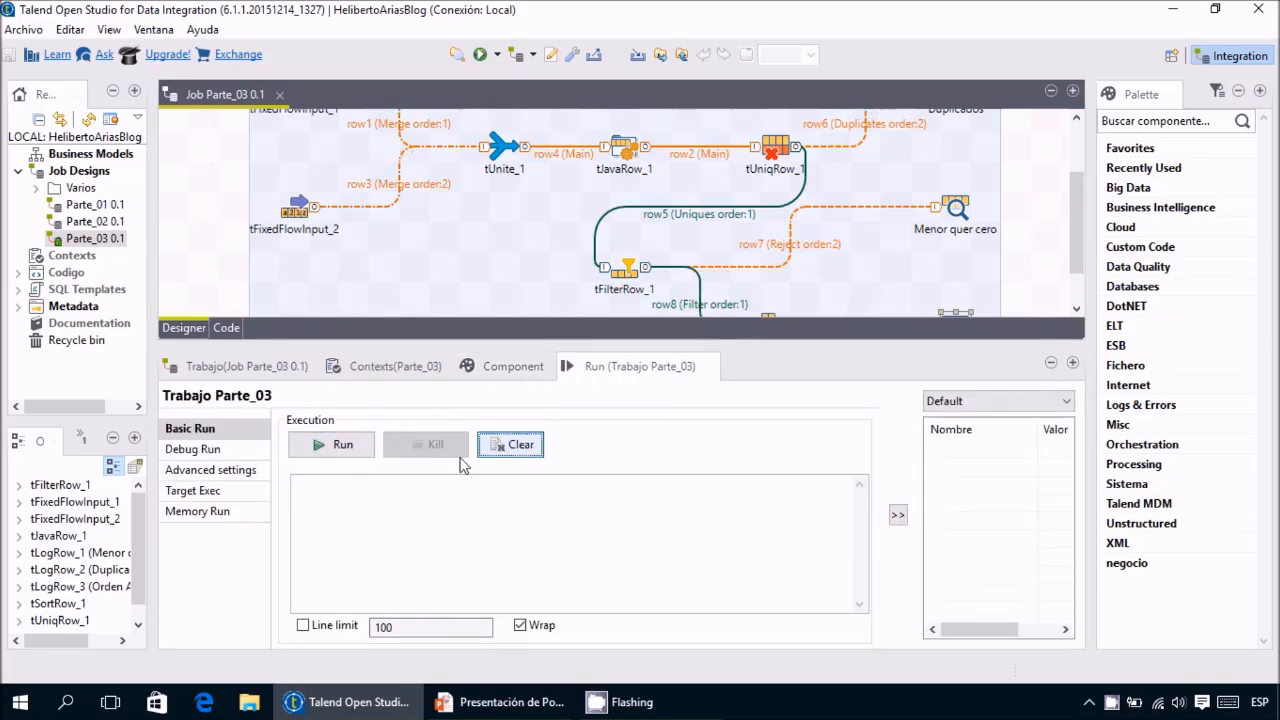
left_click(341, 446)
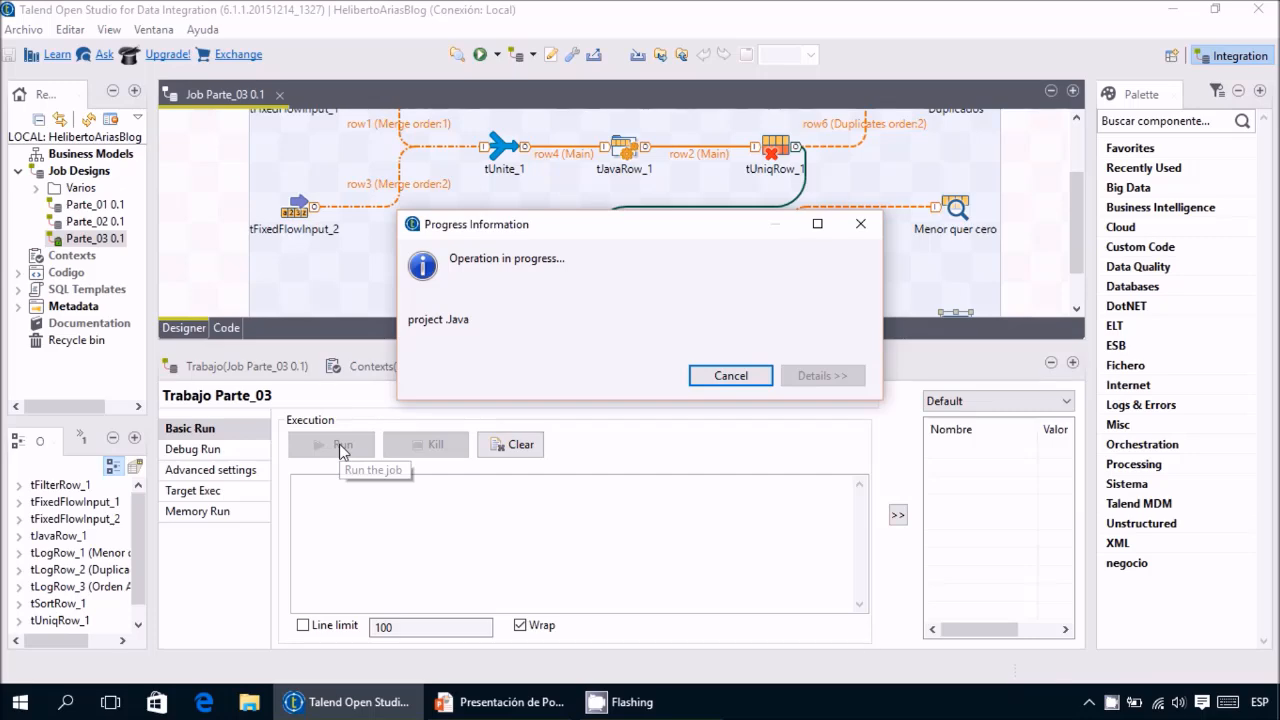
Examine the Orden Asc table in the console output and compare it with the tSortRow_1 branch of the job.
left_click_drag(756, 346, 756, 241)
left_click_drag(858, 534, 853, 450)
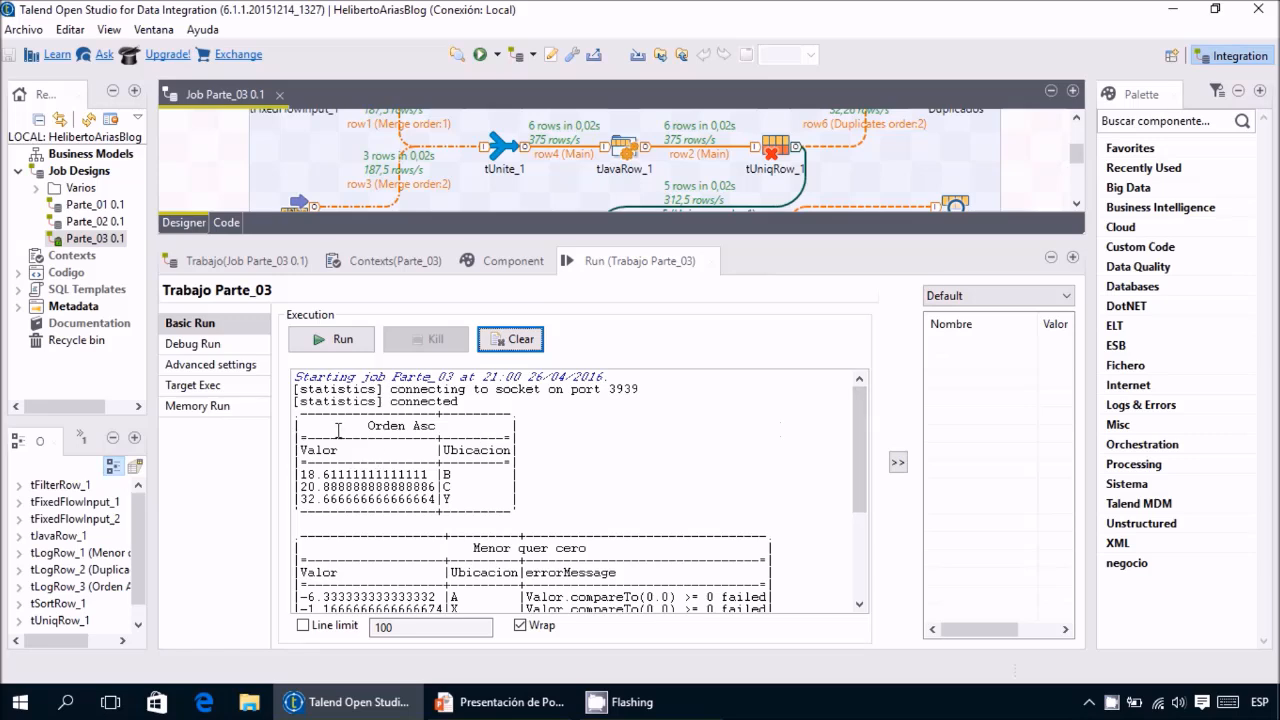
left_click(342, 425)
left_click_drag(342, 425, 548, 500)
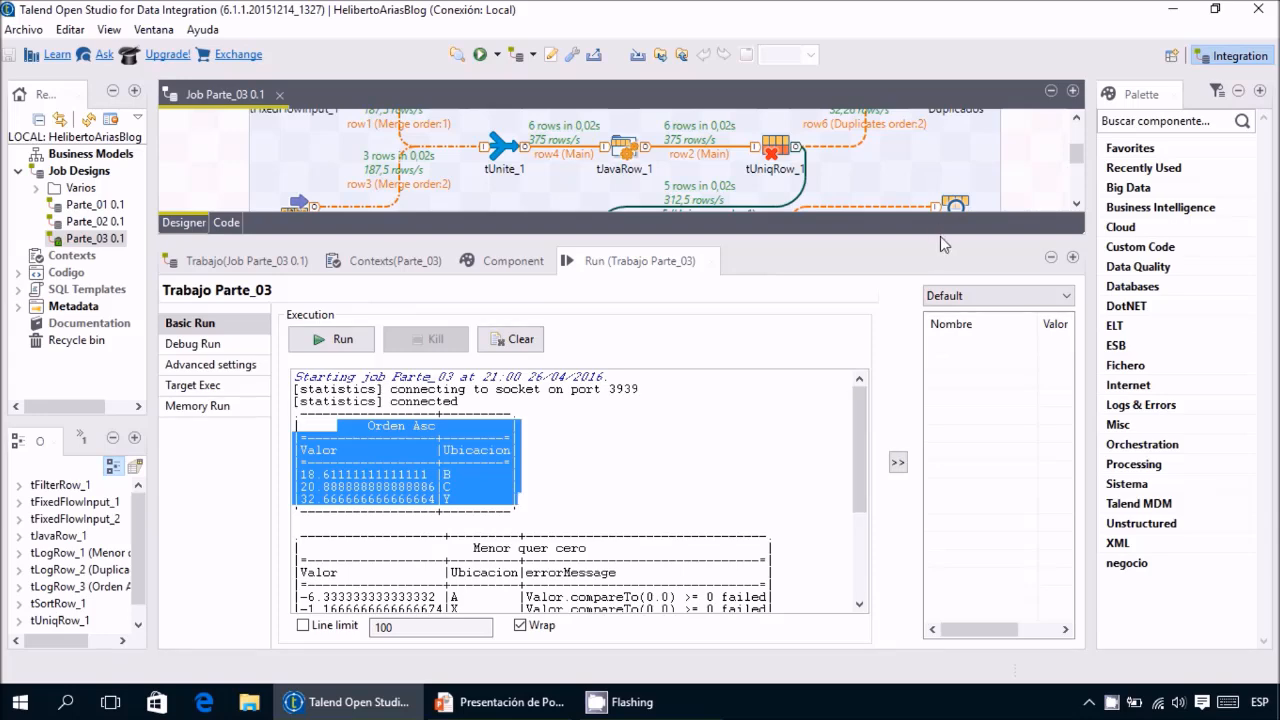
left_click_drag(940, 236, 940, 308)
left_click_drag(1075, 181, 1077, 228)
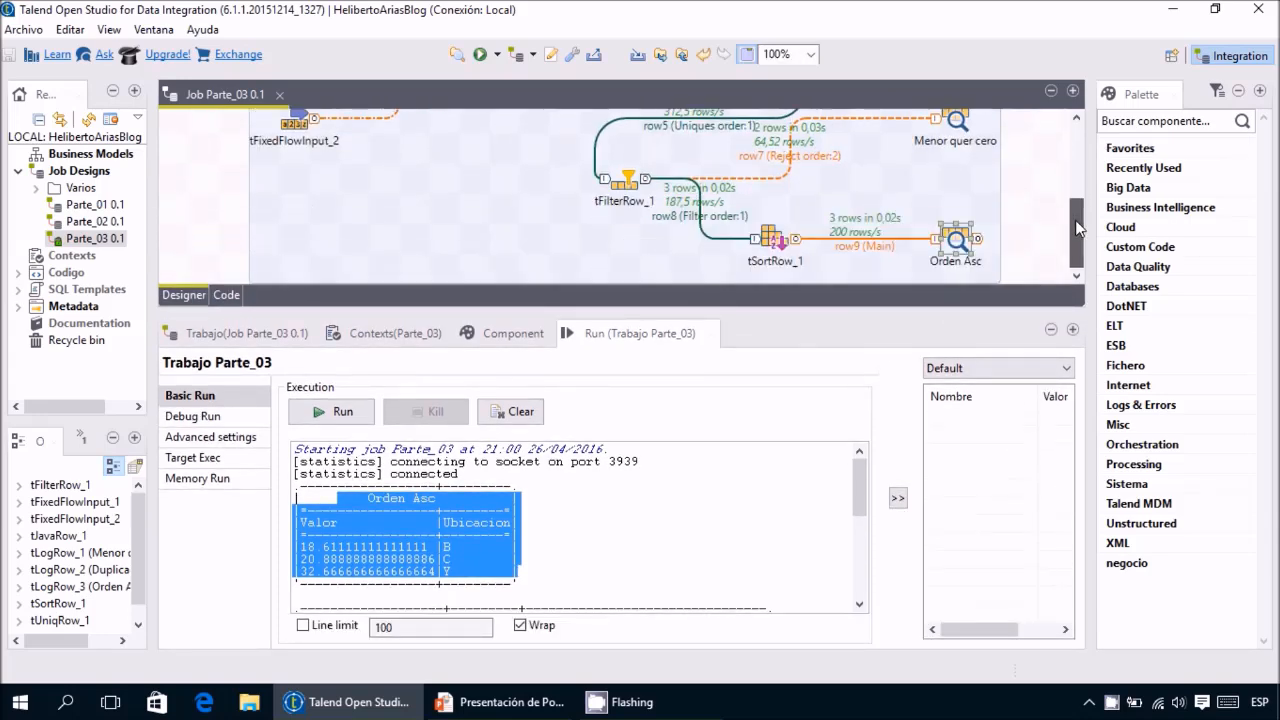
Examine the Menor quer cero table and its rejected rows, locating the matching log component in the job.
scroll(864, 476, "down", 3)
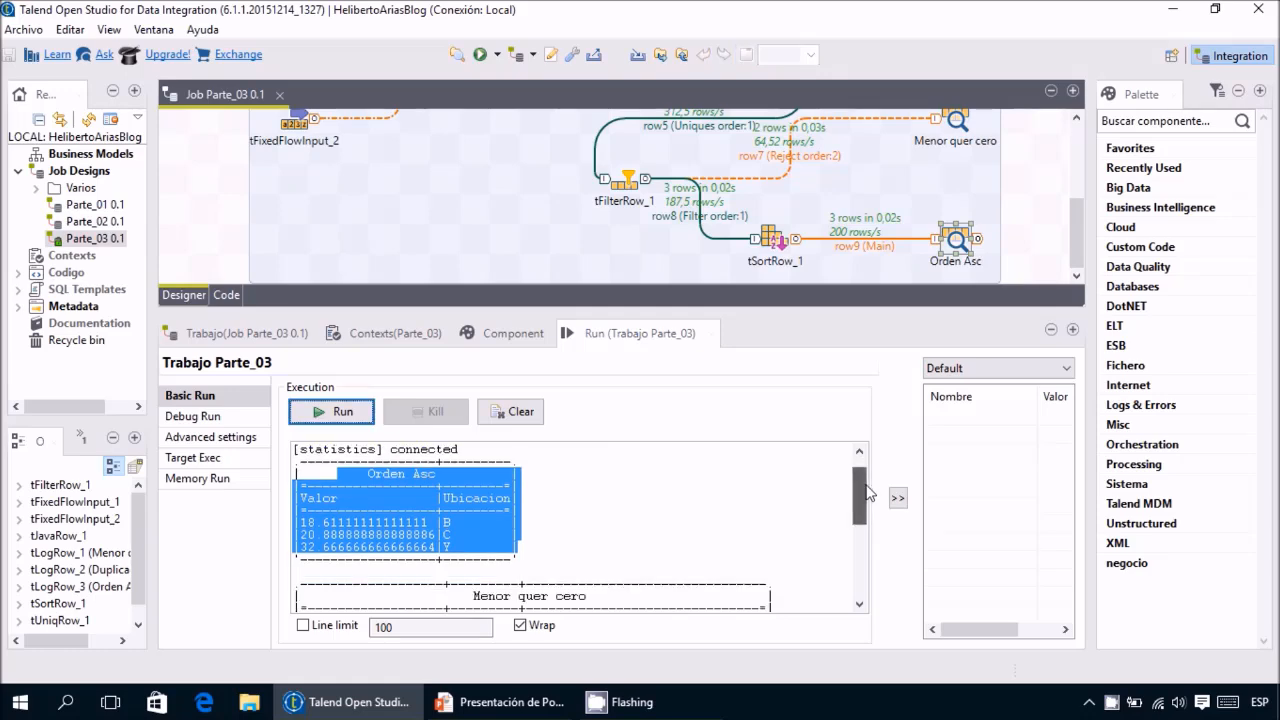
left_click_drag(858, 492, 856, 521)
left_click_drag(449, 479, 616, 479)
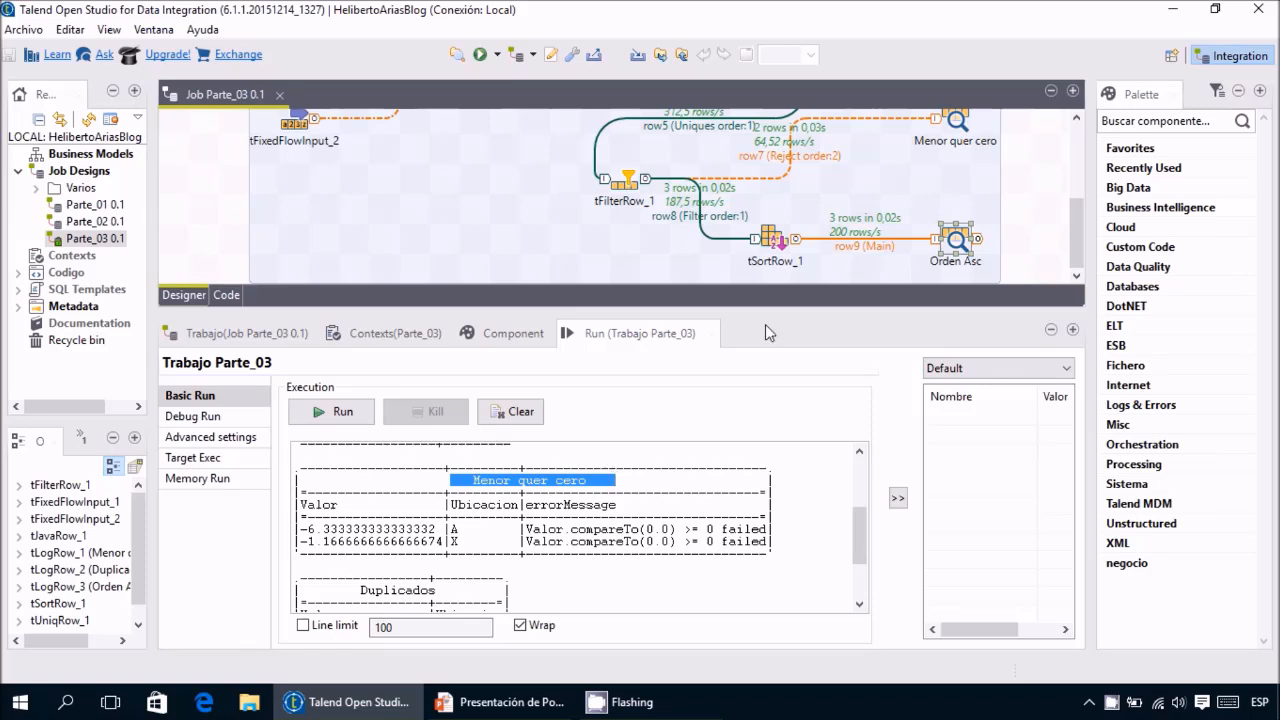
left_click(962, 138)
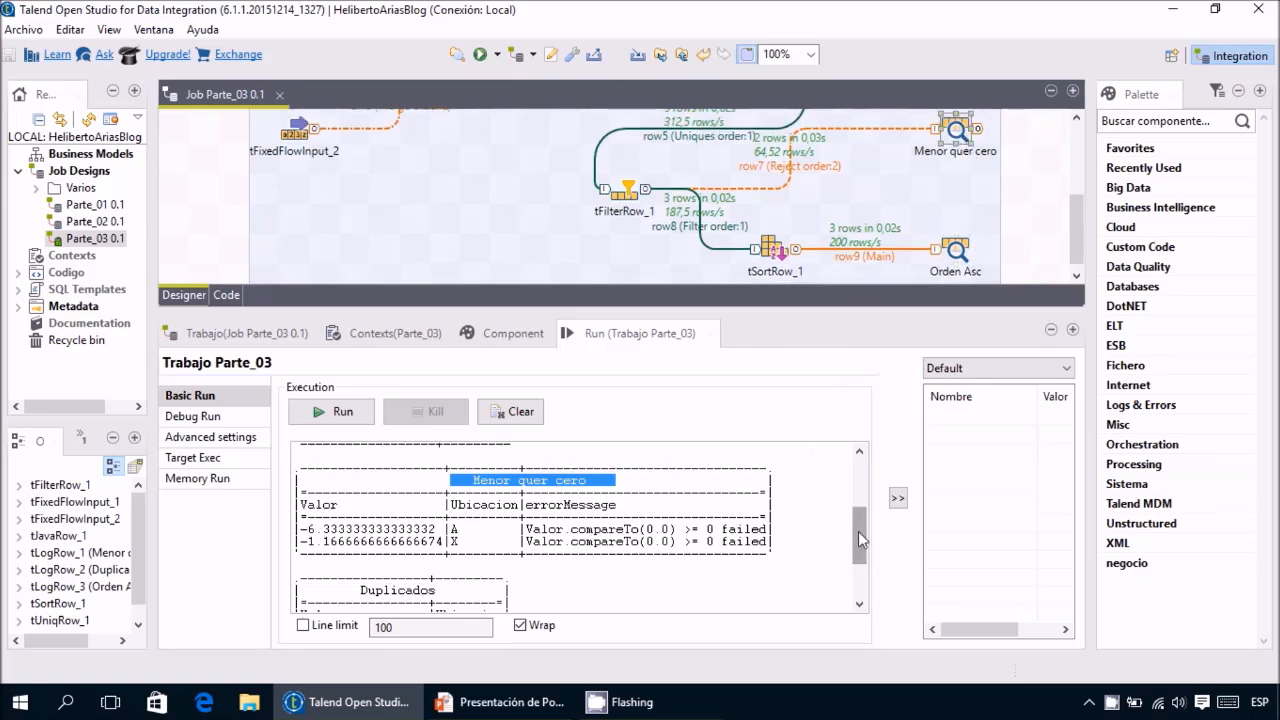
left_click_drag(860, 530, 860, 545)
left_click_drag(299, 494, 489, 509)
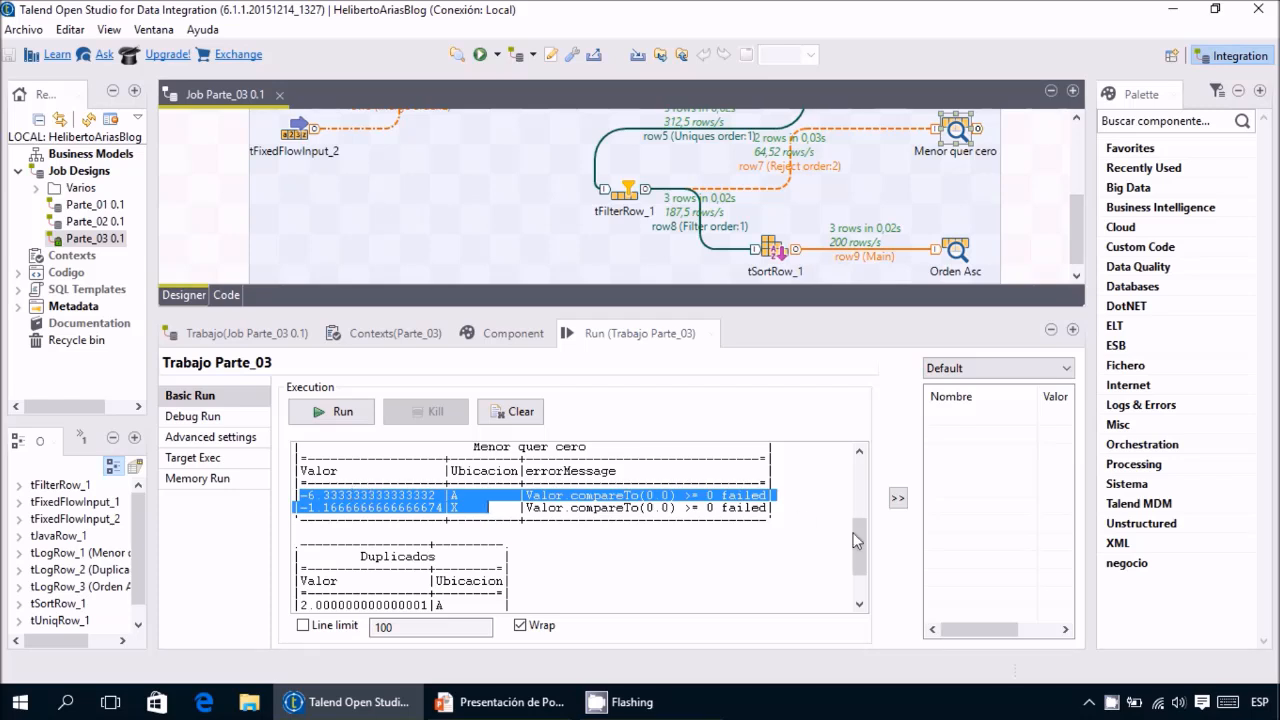
Examine the Duplicados table and its row at the end of the console output.
scroll(862, 536, "down", 2)
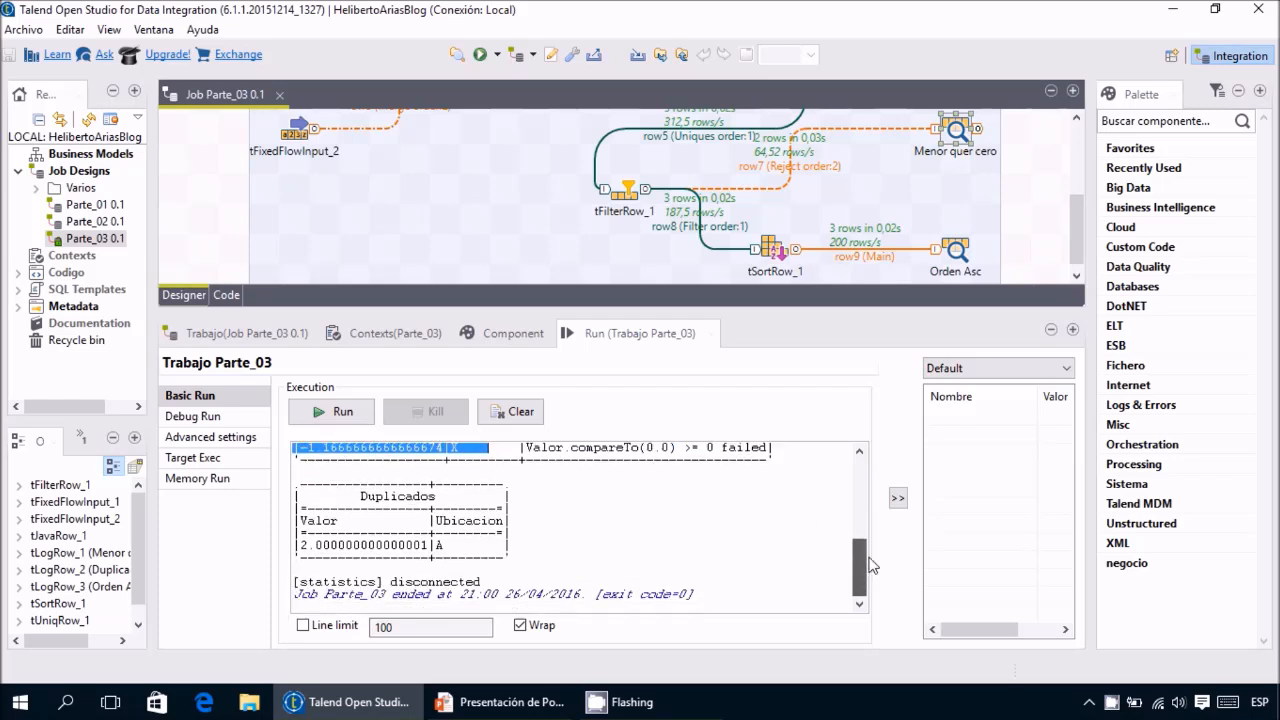
left_click_drag(297, 516, 480, 556)
mouse_move(860, 567)
left_mouse_down()
mouse_move(868, 510)
mouse_move(860, 585)
left_mouse_up()
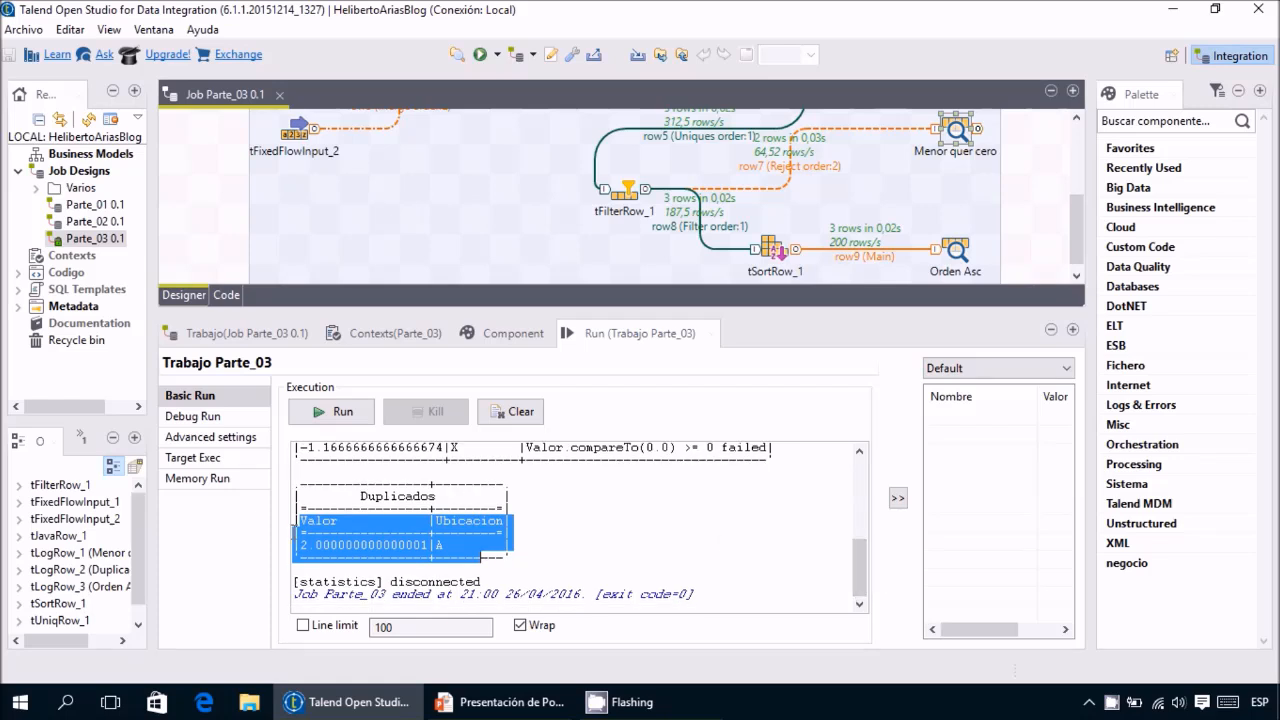
left_click(316, 545)
left_click_drag(297, 543, 441, 547)
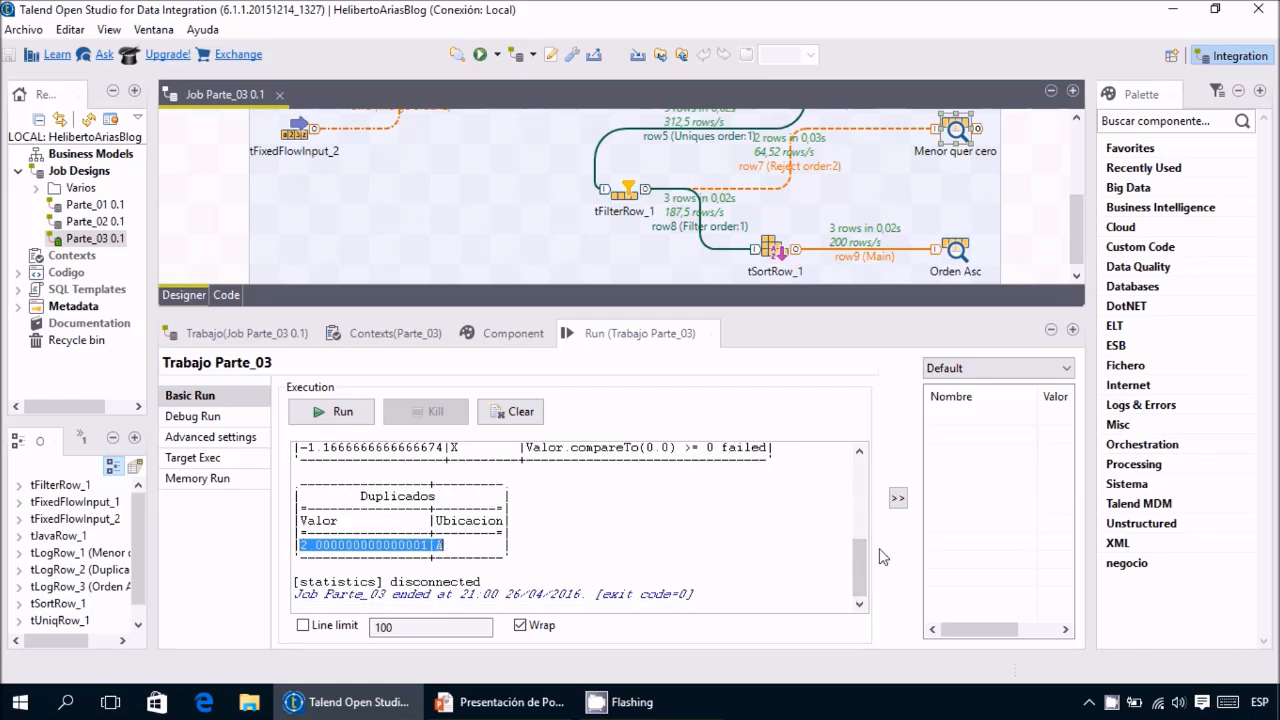